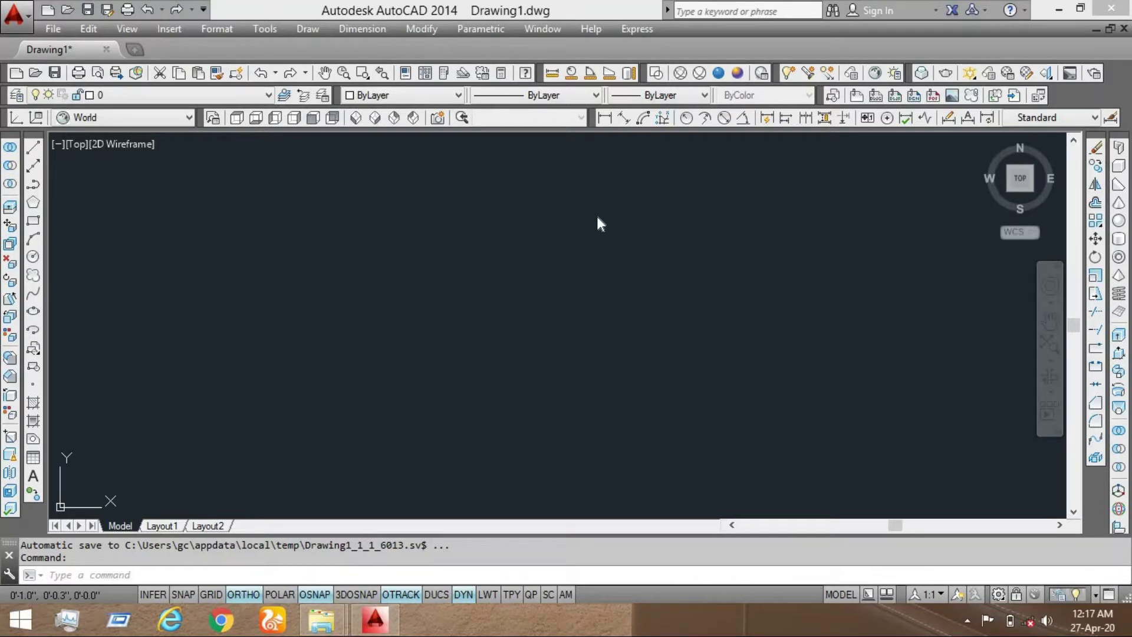
# Step: Minimize AutoCAD and close the Recoding folder window from the taskbar
pyautogui.click(1057, 10)
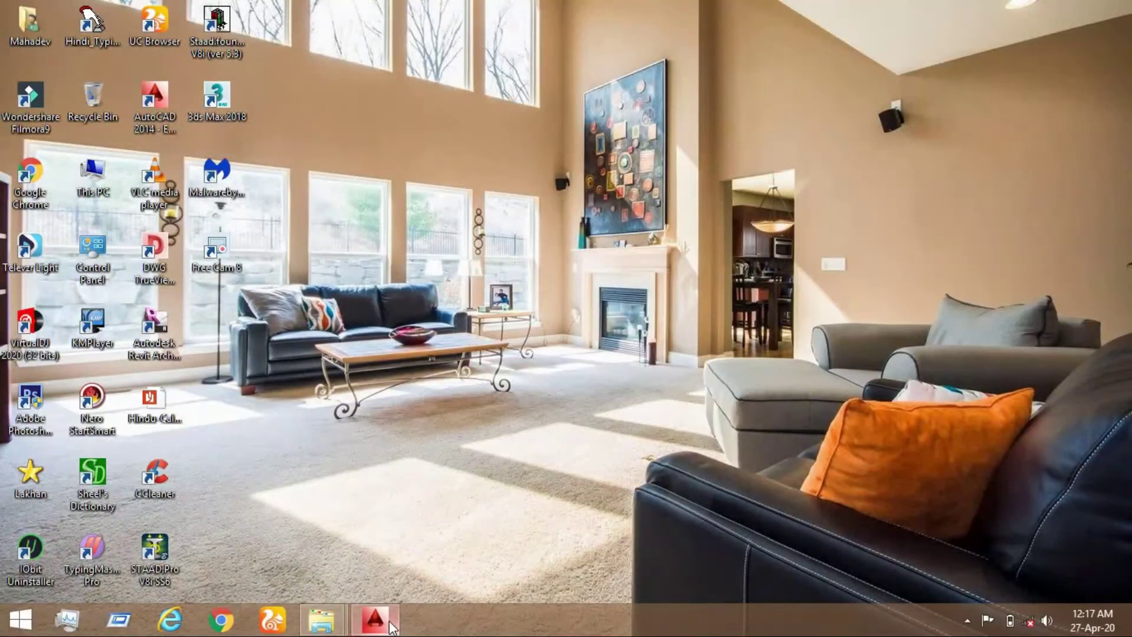
pyautogui.moveTo(330, 628)
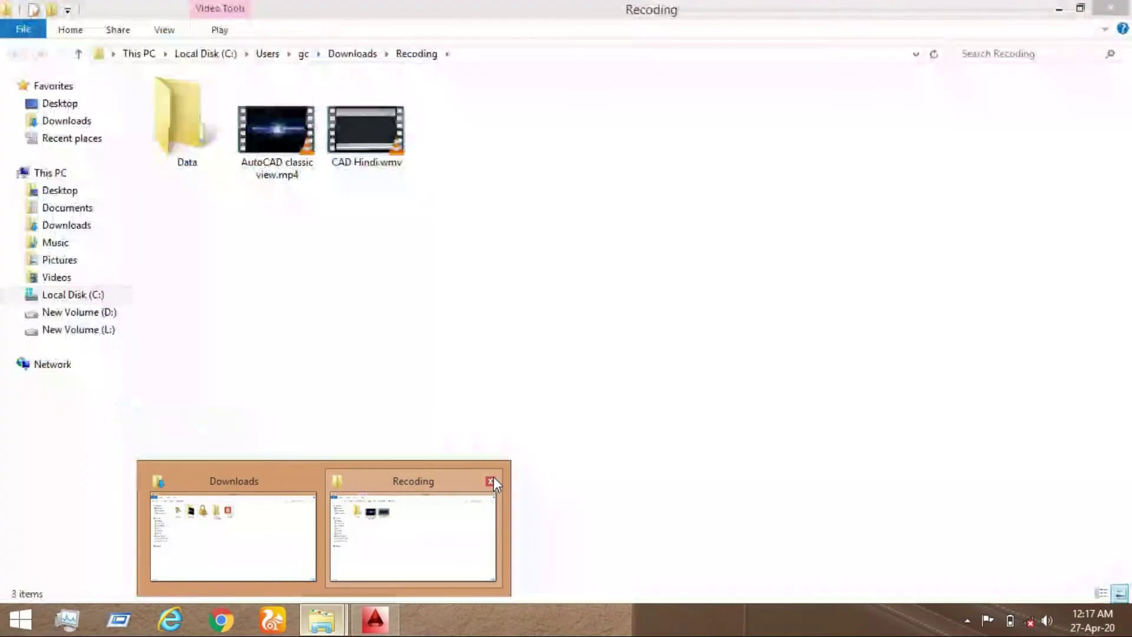
pyautogui.click(492, 480)
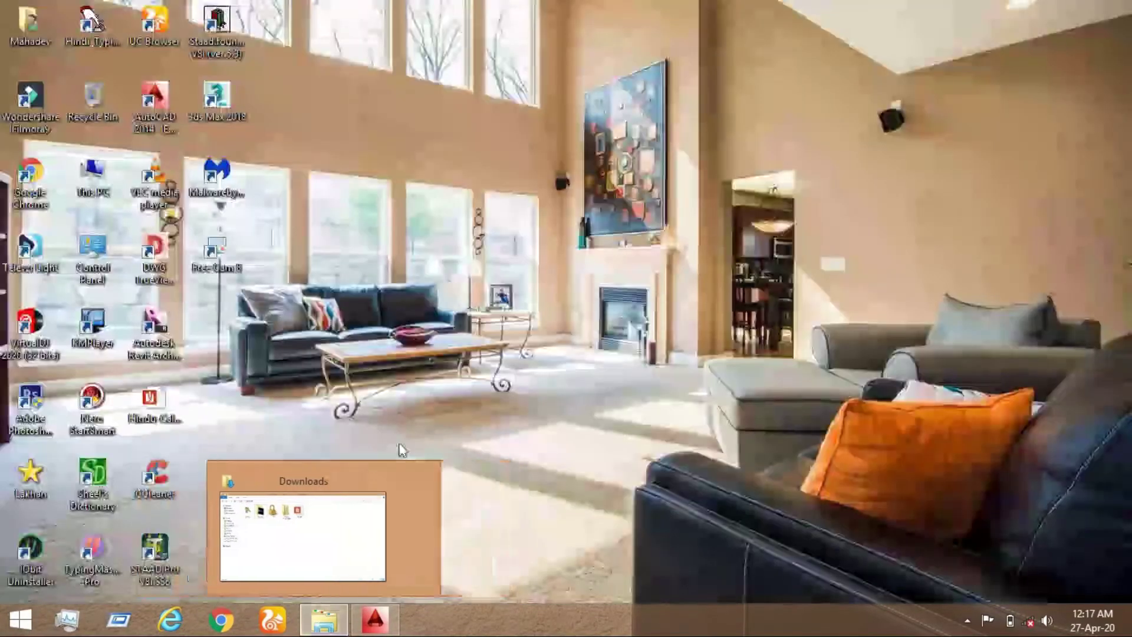
pyautogui.moveTo(353, 519)
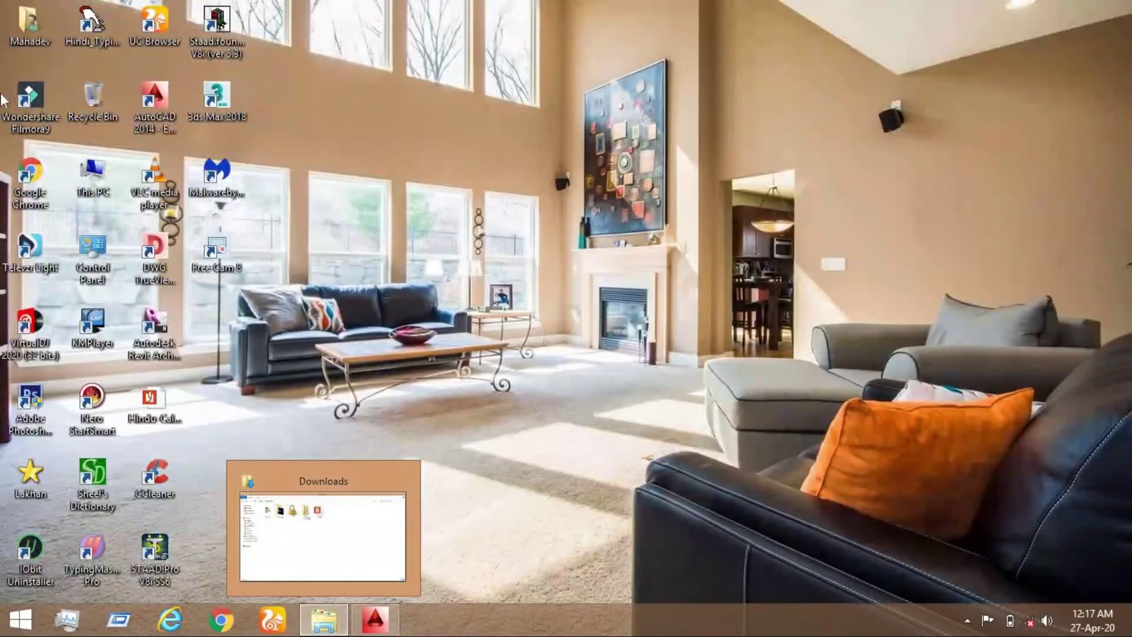
# Step: Open This PC maximized and go to the Downloads folder
pyautogui.click(91, 177)
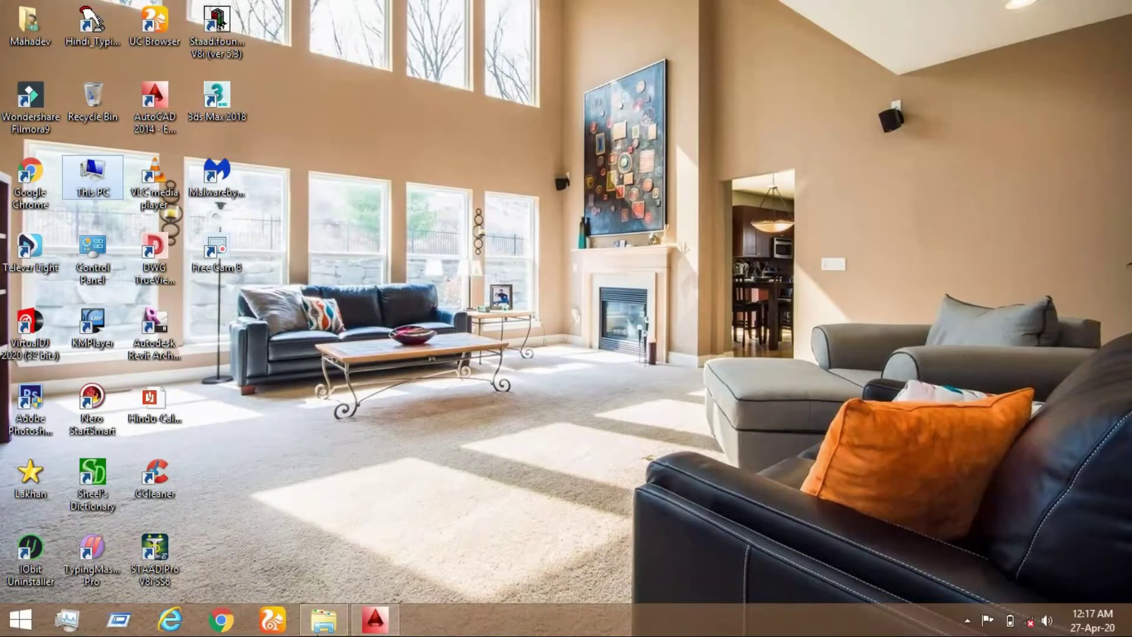
pyautogui.doubleClick(120, 178)
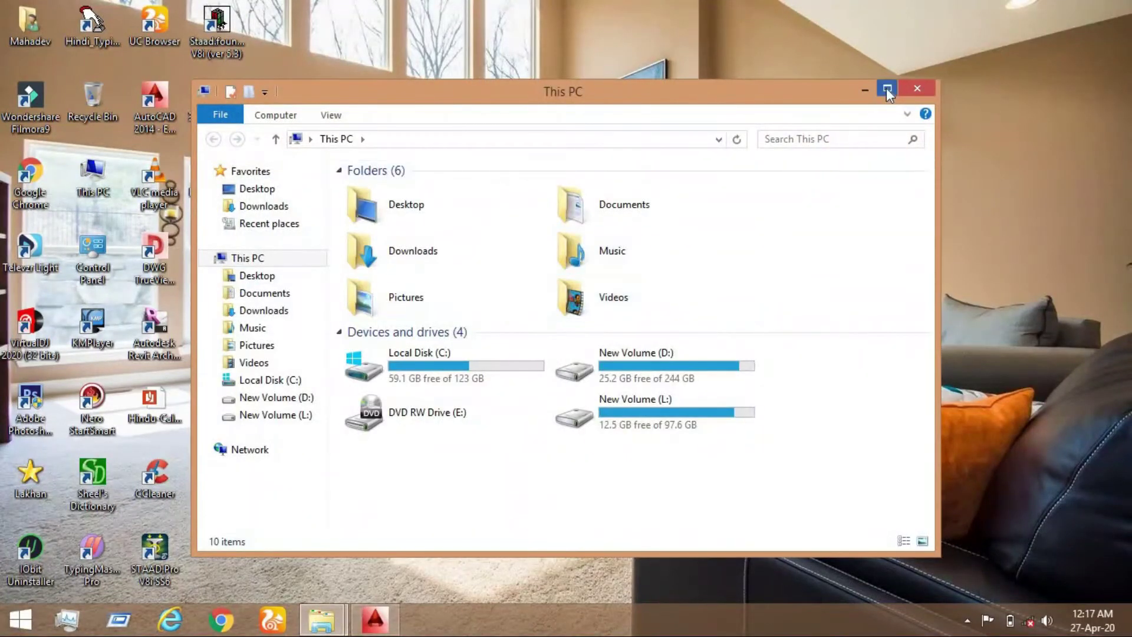
pyautogui.click(887, 88)
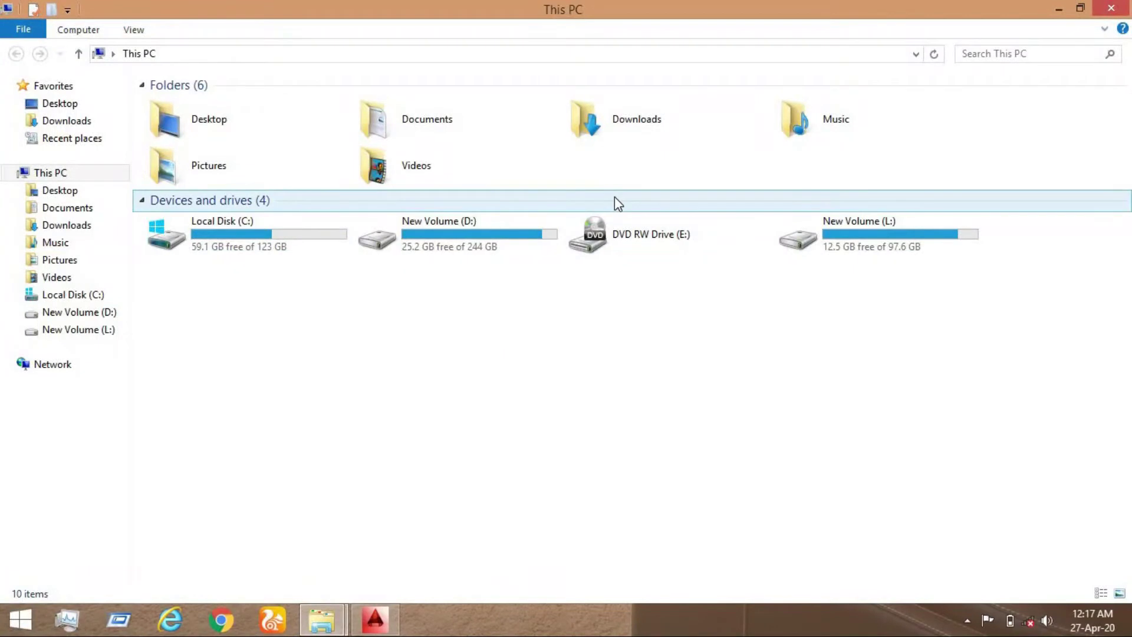
pyautogui.click(94, 228)
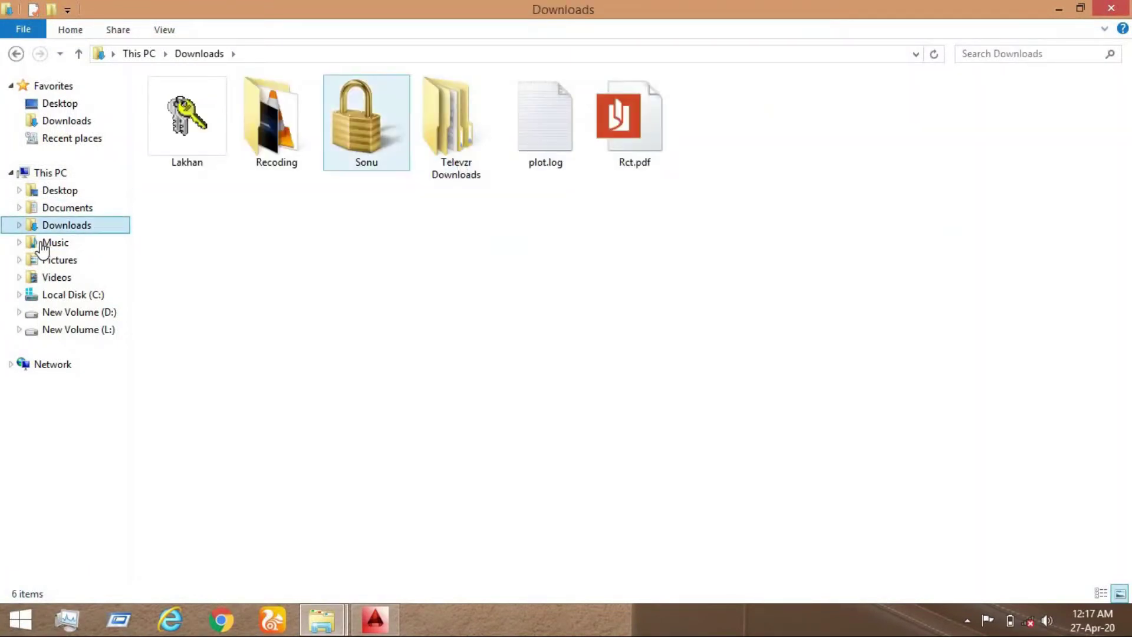
# Step: Go to Documents, scroll down to hs.dwg and hs.bak, and select hs.bak
pyautogui.click(88, 208)
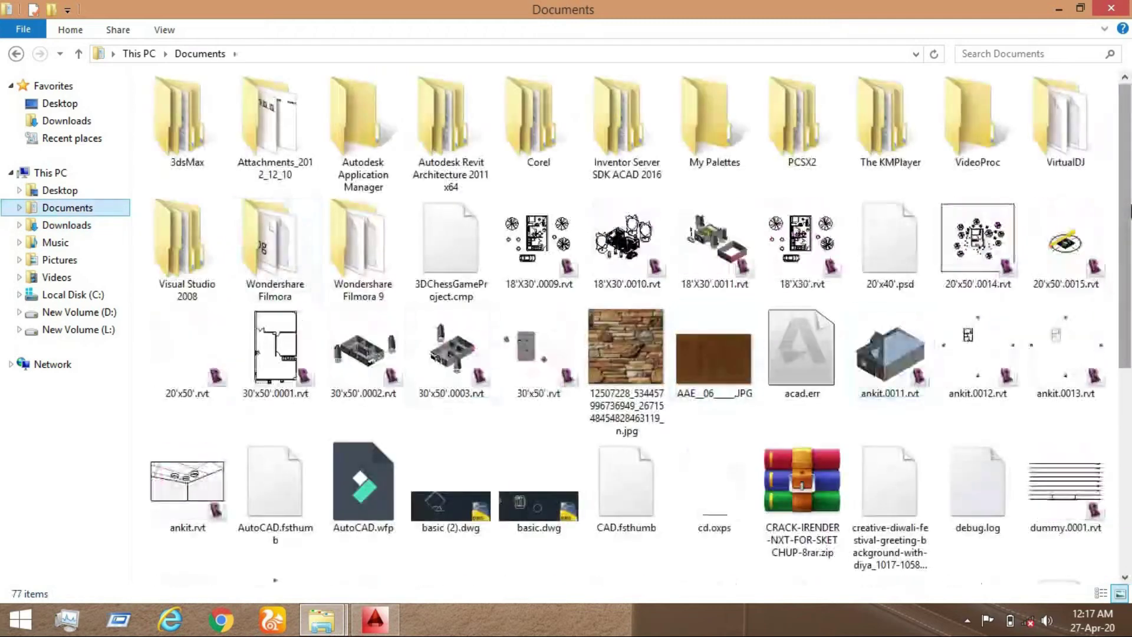
pyautogui.moveTo(1125, 259); pyautogui.dragTo(1129, 448)
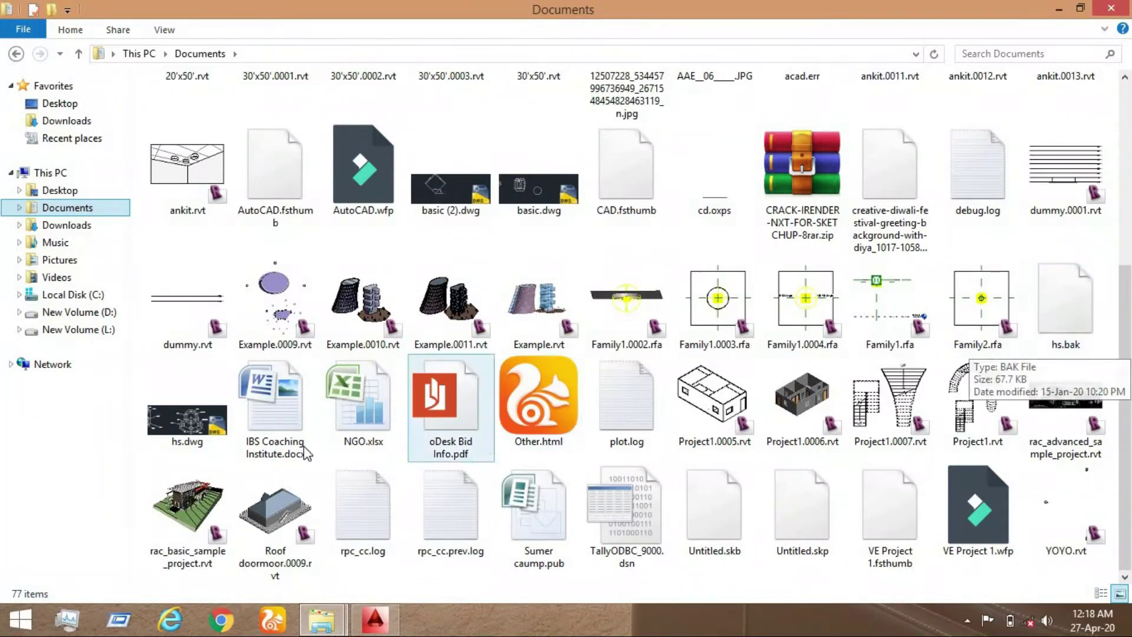
pyautogui.click(179, 444)
pyautogui.click(1048, 333)
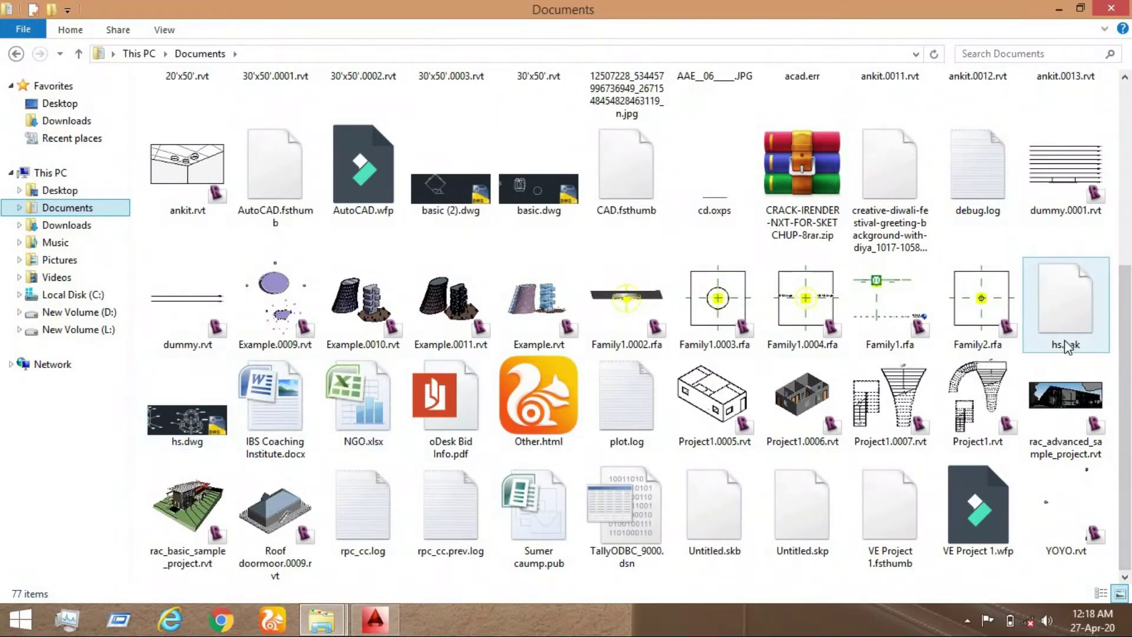
pyautogui.click(236, 453)
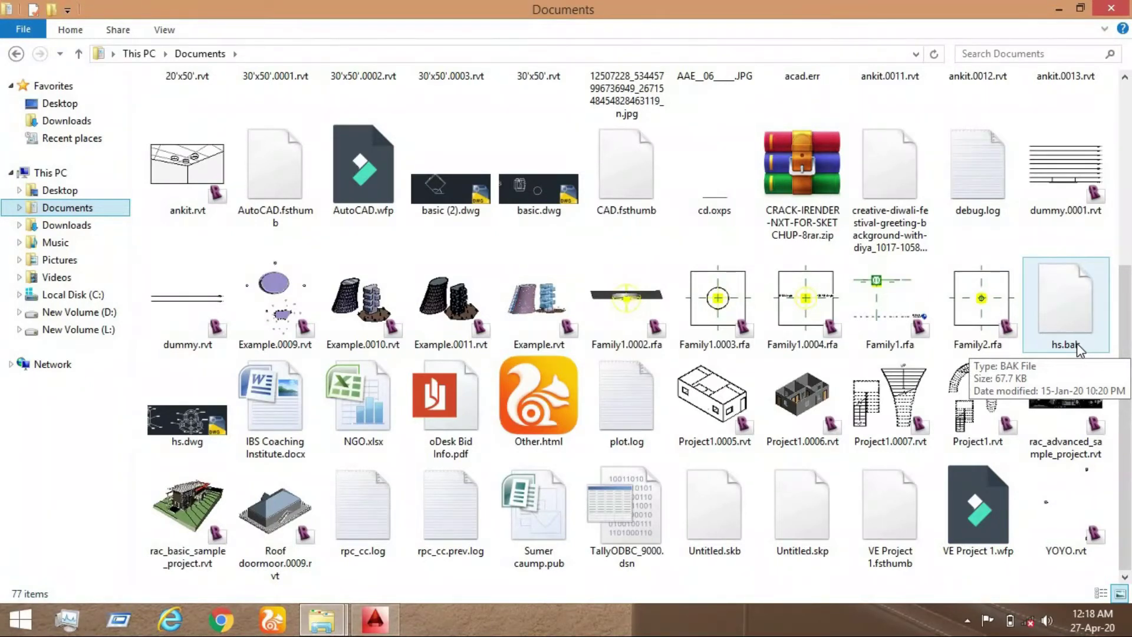
pyautogui.click(214, 437)
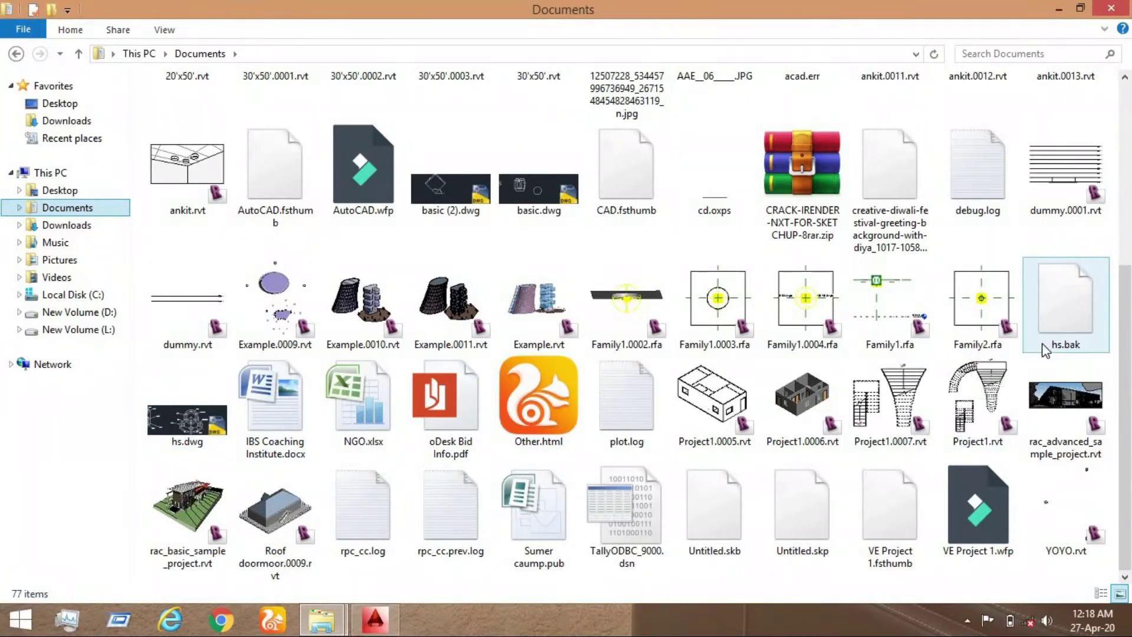
pyautogui.click(1071, 347)
pyautogui.click(1069, 319)
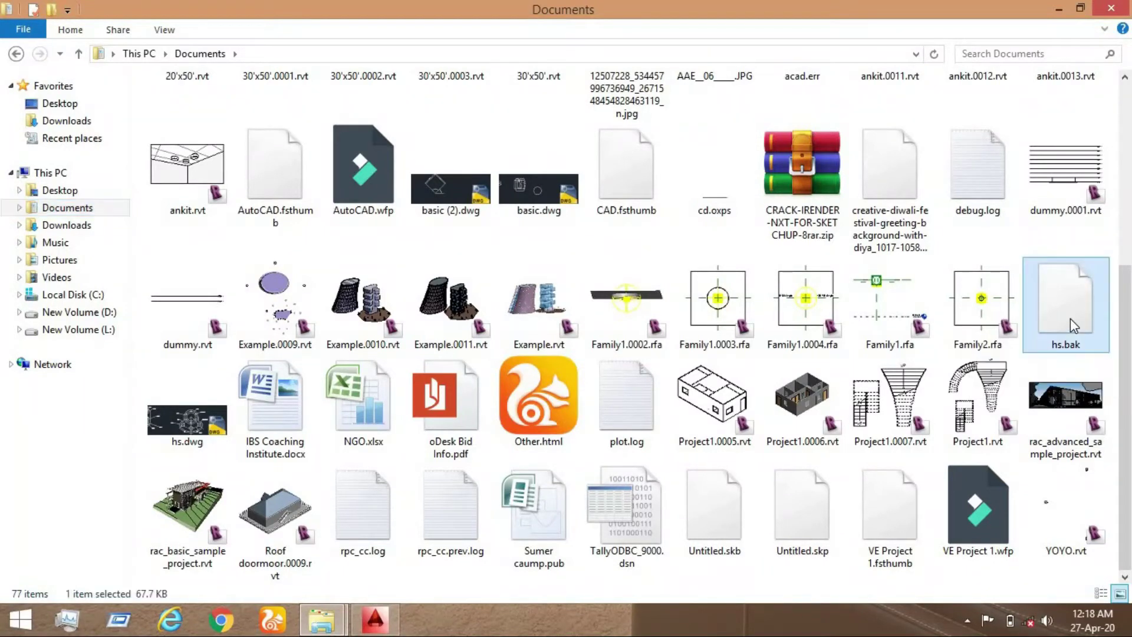
# Step: Rename hs.bak to a .dwg file, accepting the extension change and the name hs (2).dwg
pyautogui.rightClick(1070, 318)
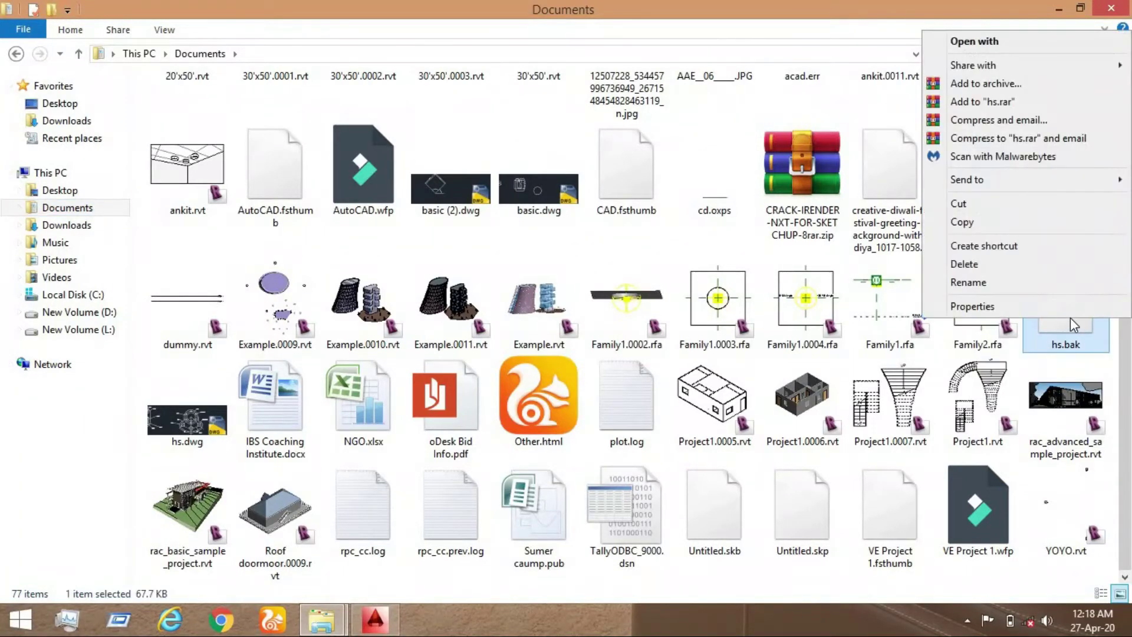
pyautogui.click(1063, 286)
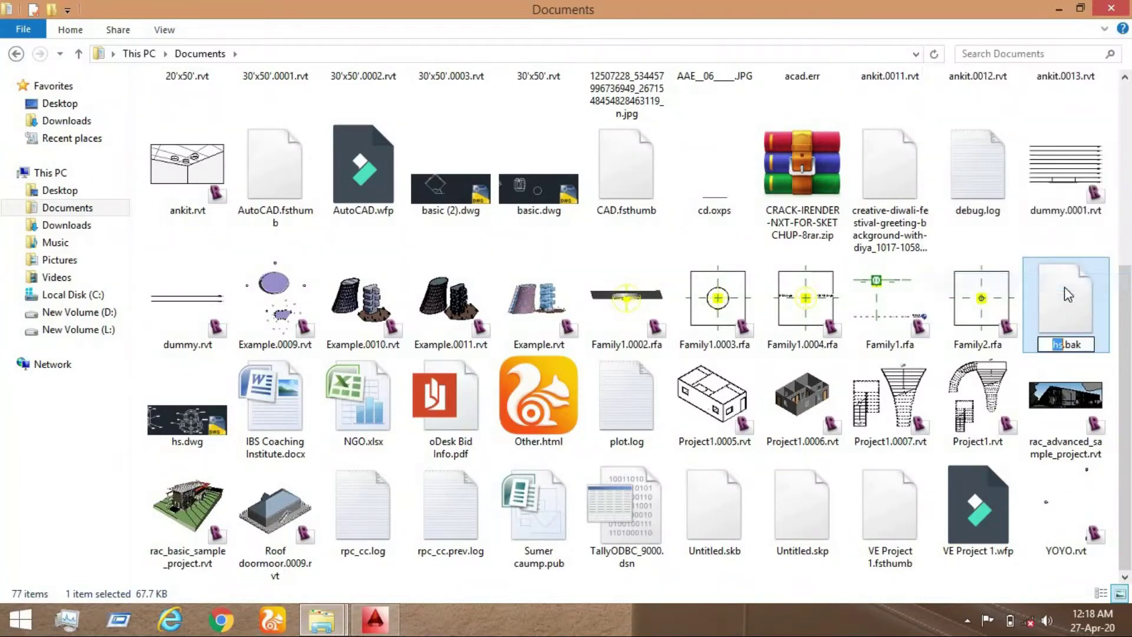
pyautogui.click(1090, 344)
pyautogui.press('BackSpace')
pyautogui.press('BackSpace')
pyautogui.press('BackSpace')
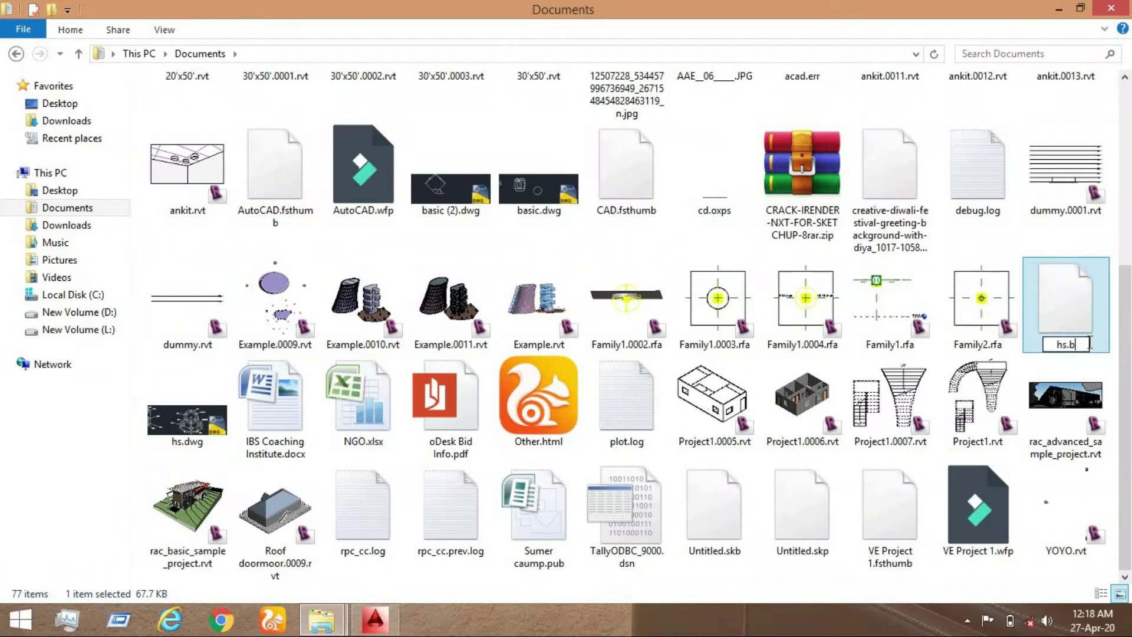
pyautogui.write('dwg')
pyautogui.press('Return')
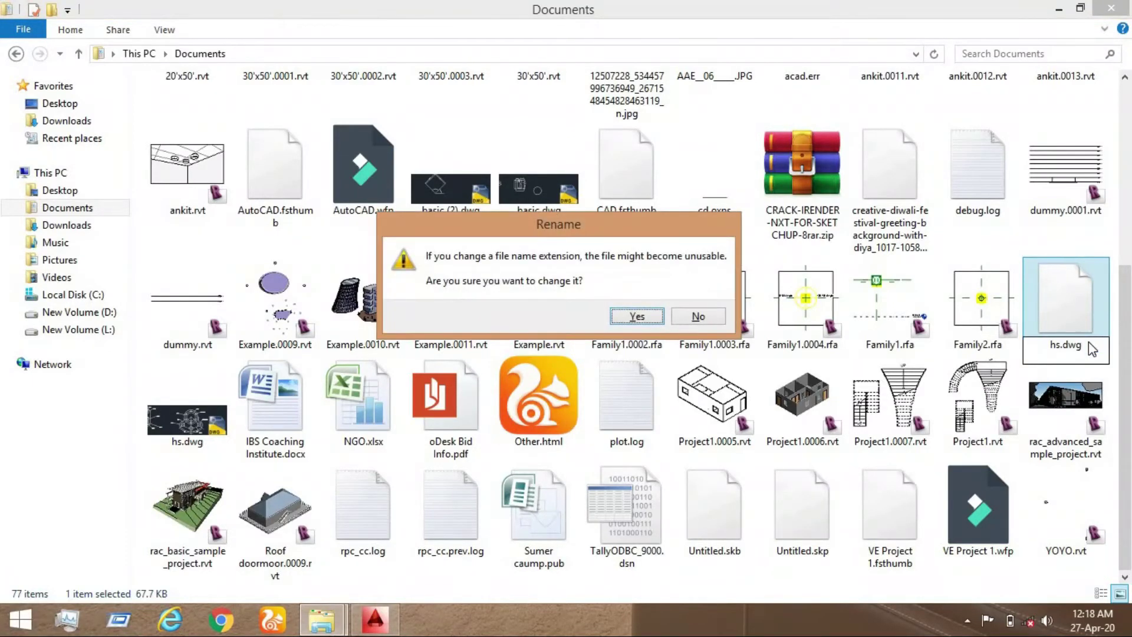
pyautogui.click(649, 319)
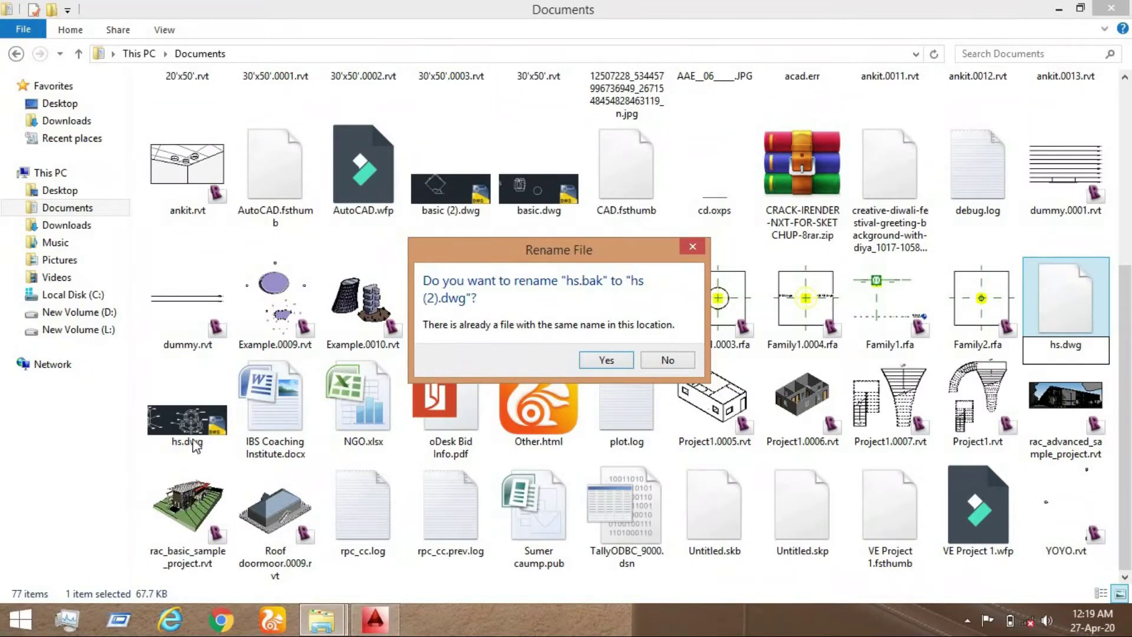
pyautogui.click(604, 360)
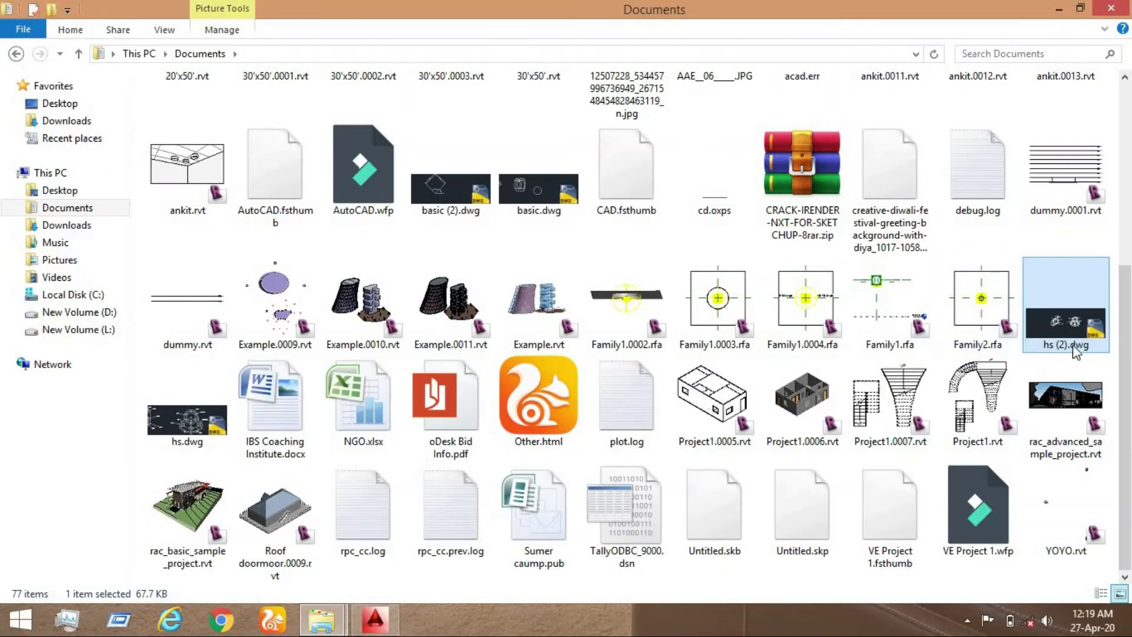
# Step: Minimize the Explorer windows and close the Documents window to return to AutoCAD
pyautogui.moveTo(1074, 345)
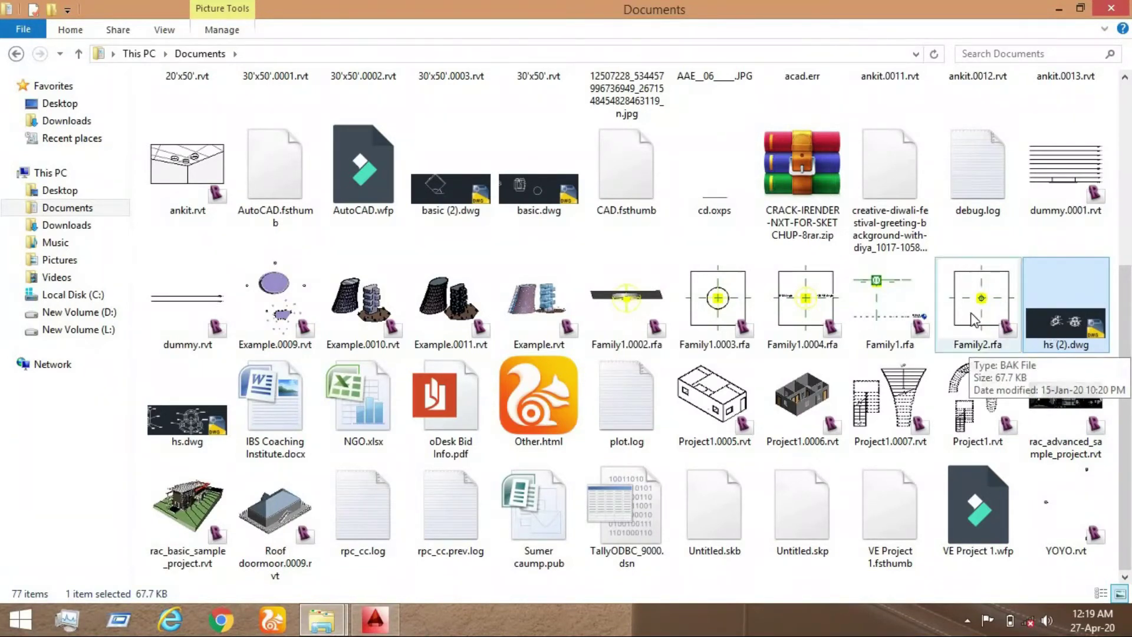
pyautogui.click(1059, 8)
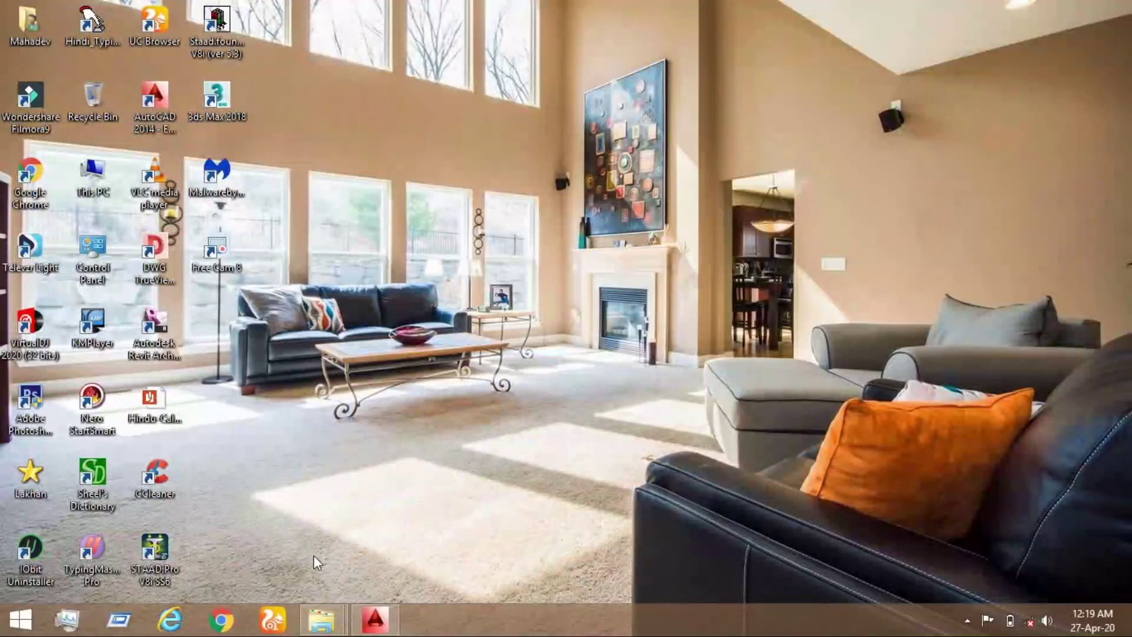
pyautogui.moveTo(322, 619)
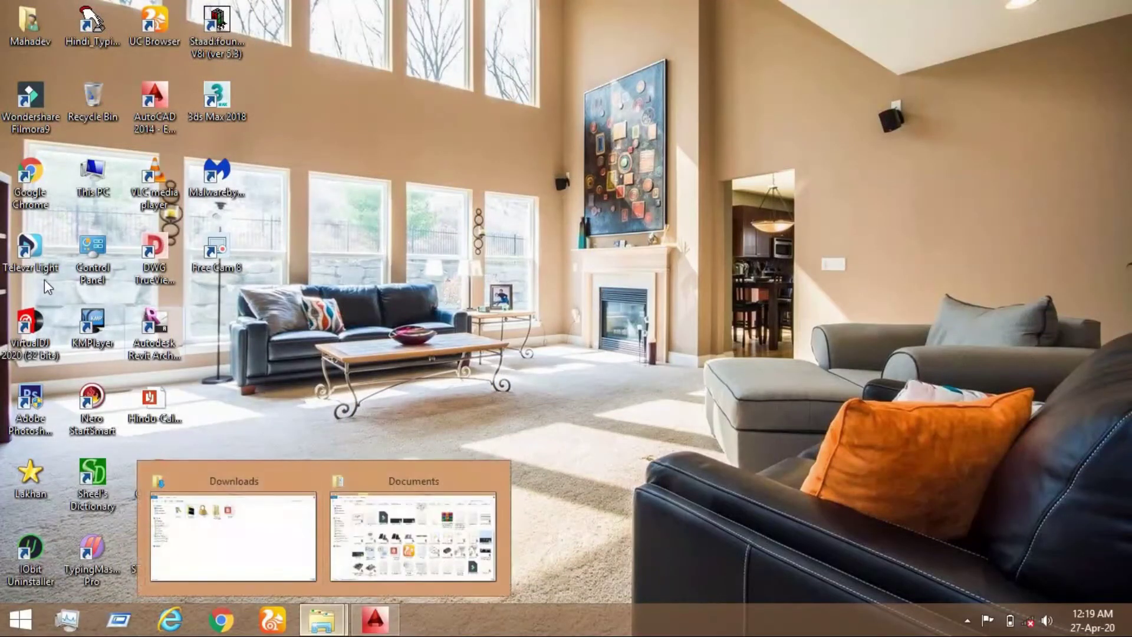
pyautogui.click(180, 523)
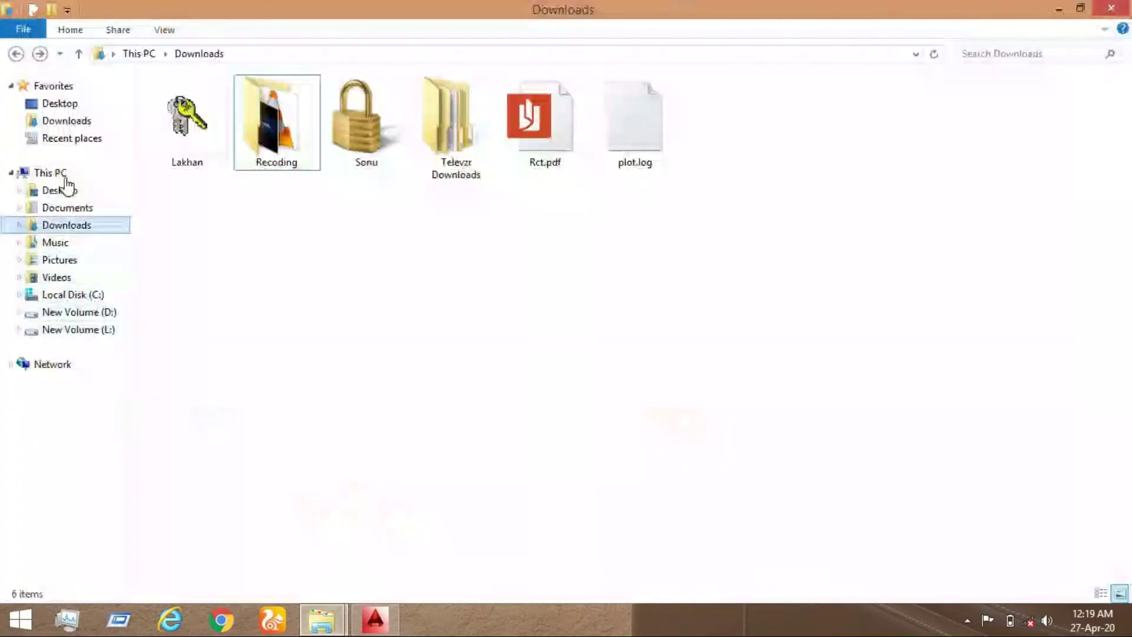
pyautogui.click(56, 173)
pyautogui.click(1059, 9)
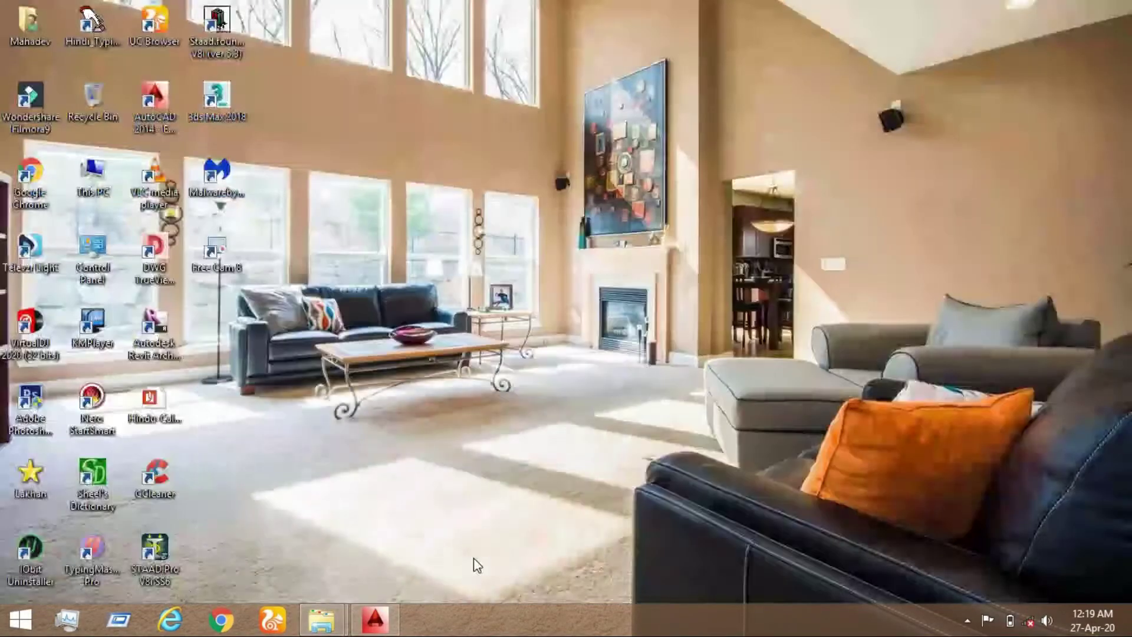
pyautogui.moveTo(339, 628)
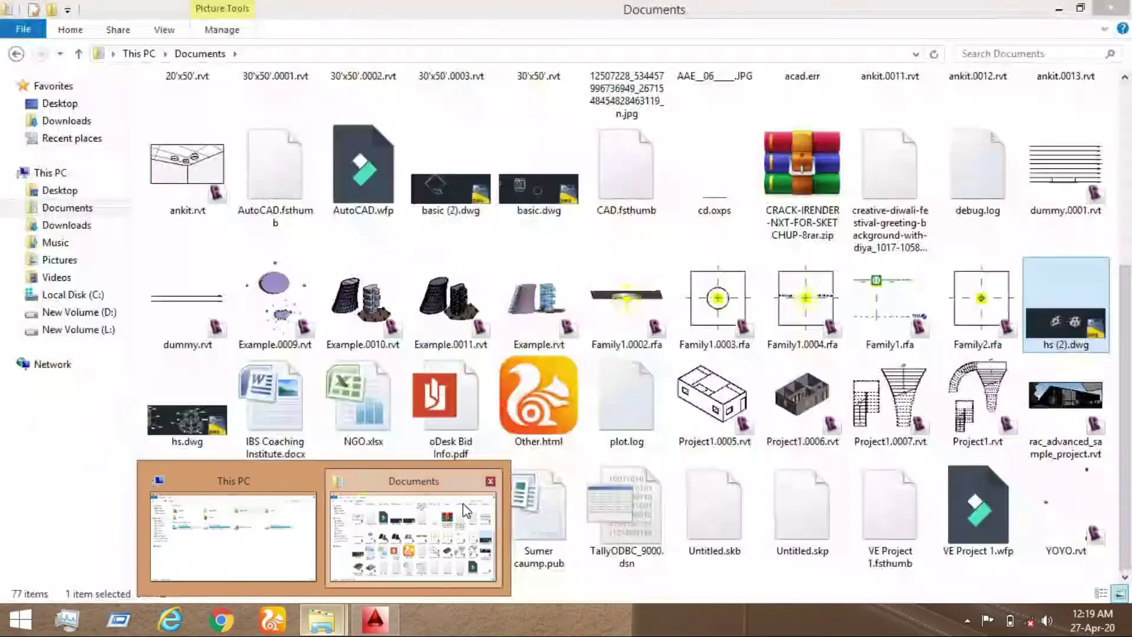
pyautogui.click(490, 479)
# Step: Restore AutoCAD and draw a rectangle by two corners in the middle of Drawing1
pyautogui.click(377, 626)
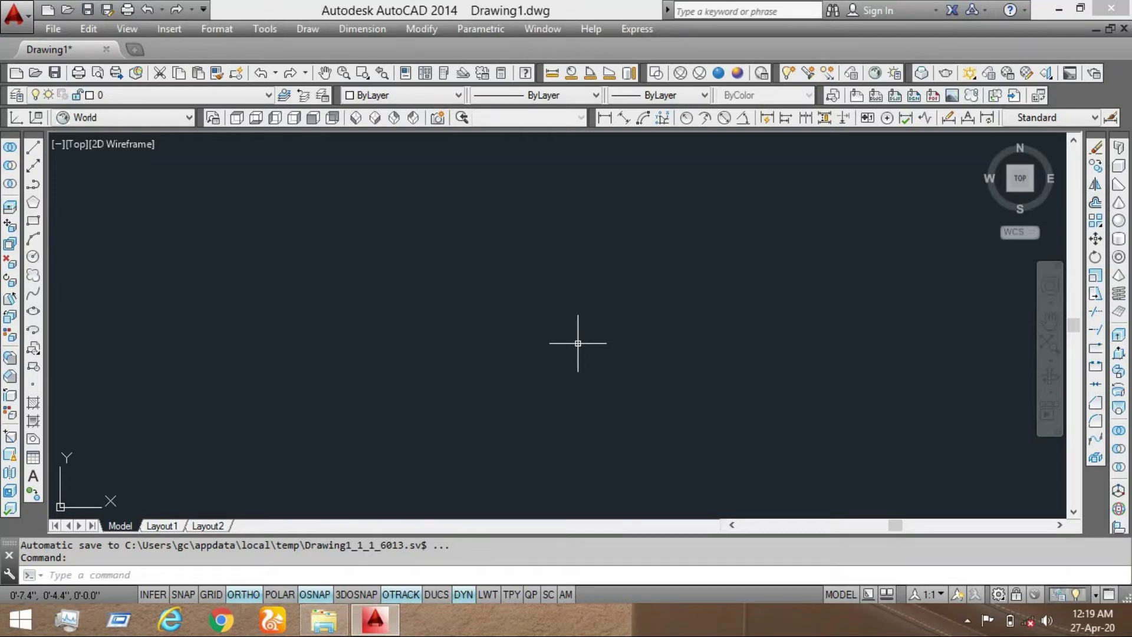
pyautogui.click(32, 222)
pyautogui.click(434, 248)
pyautogui.click(566, 331)
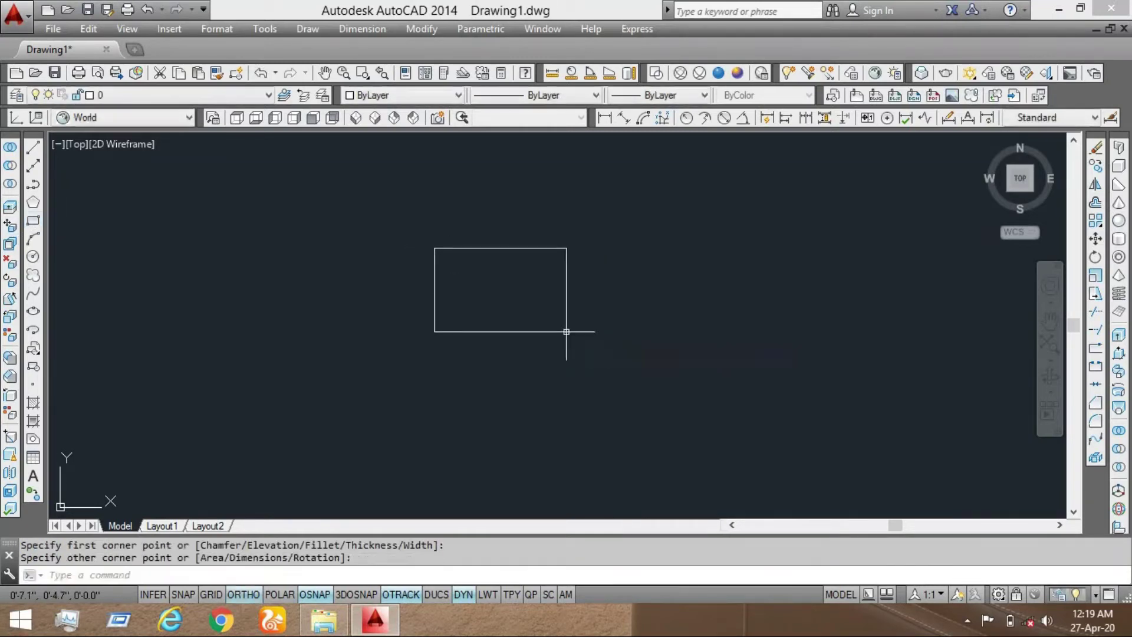
# Step: Start a PDF export and rename the file from Drawing1 to rct.pdf
pyautogui.click(10, 22)
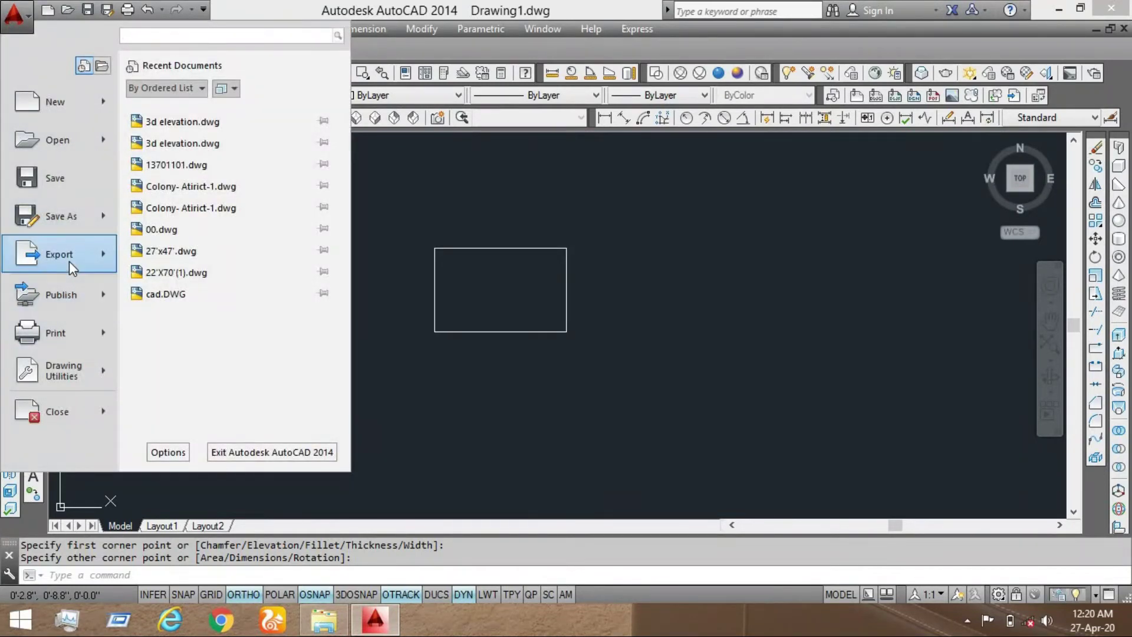
pyautogui.moveTo(69, 260)
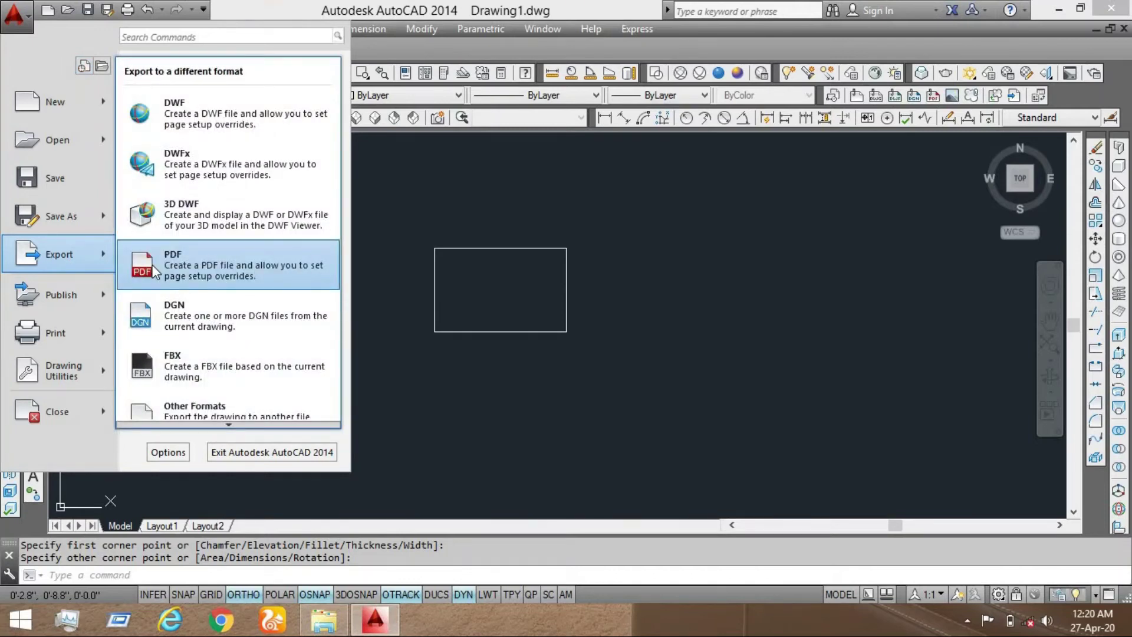
pyautogui.click(153, 268)
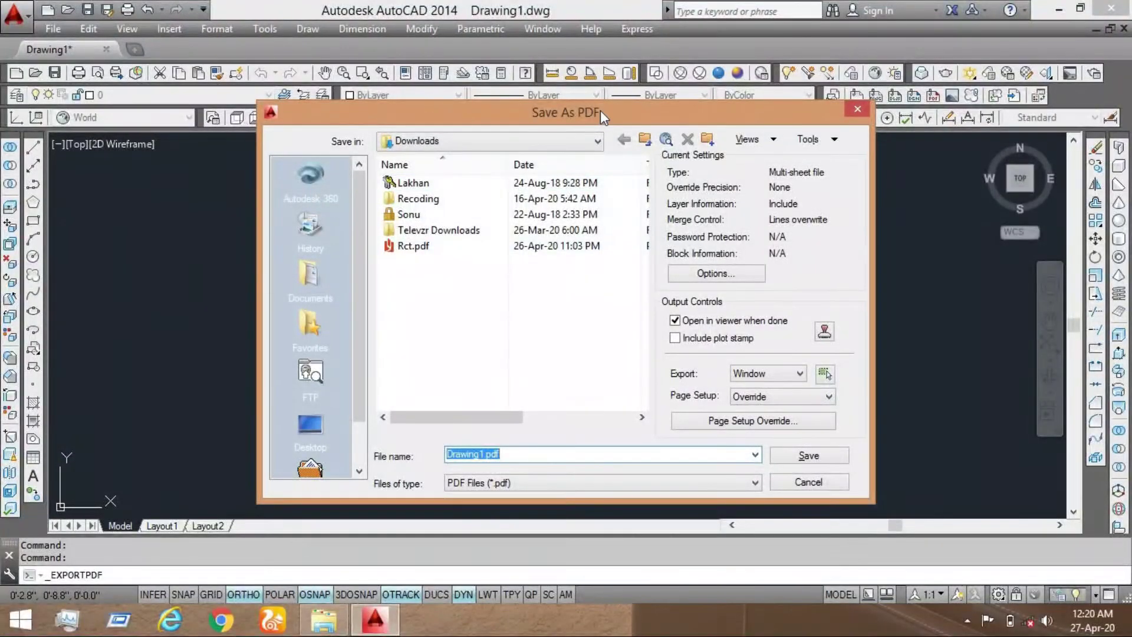
pyautogui.moveTo(600, 111); pyautogui.dragTo(702, 56)
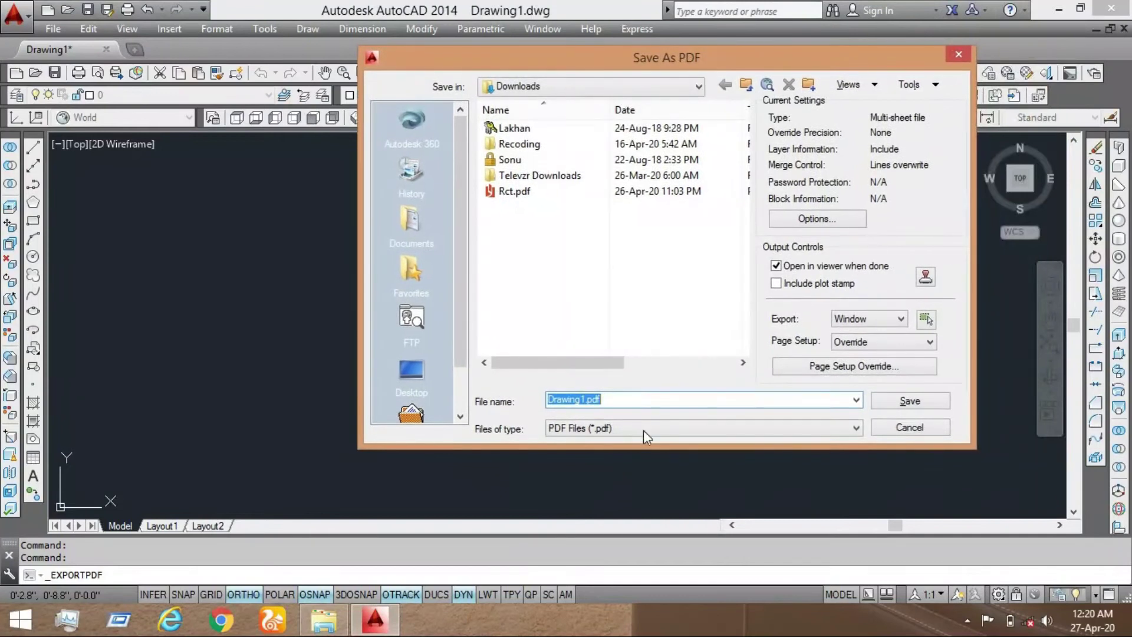
pyautogui.click(619, 395)
pyautogui.press('Left')
pyautogui.press('Left')
pyautogui.press('Left')
pyautogui.press('Left')
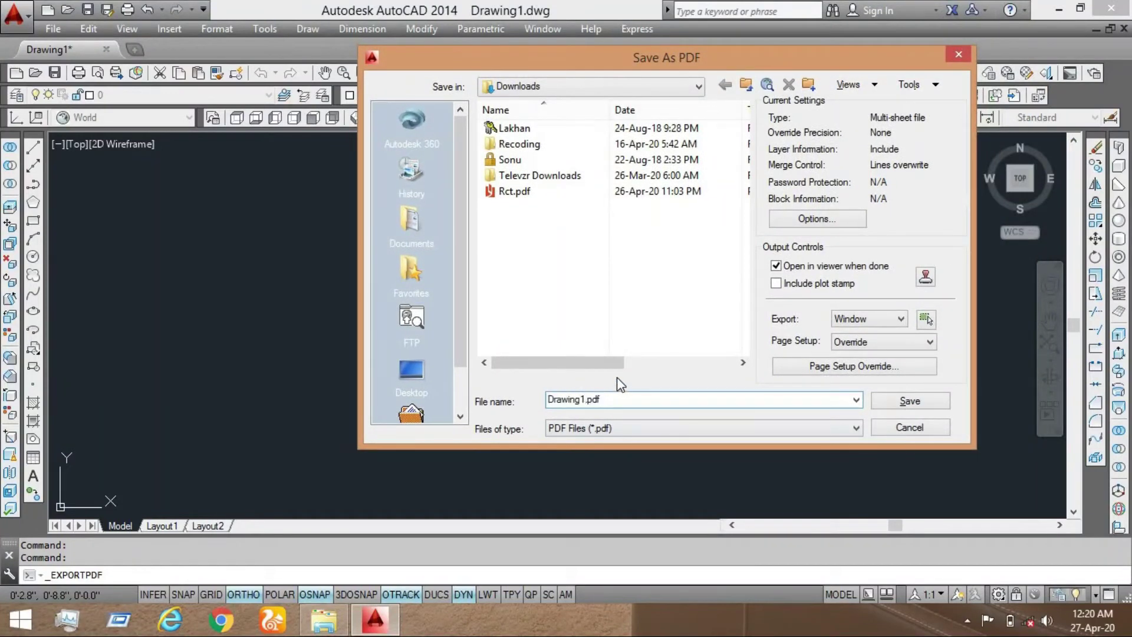
pyautogui.press('BackSpace')
pyautogui.press('BackSpace')
pyautogui.press('BackSpace')
pyautogui.press('BackSpace')
pyautogui.press('BackSpace')
pyautogui.press('BackSpace')
pyautogui.press('BackSpace')
pyautogui.write('rct')
pyautogui.click(660, 427)
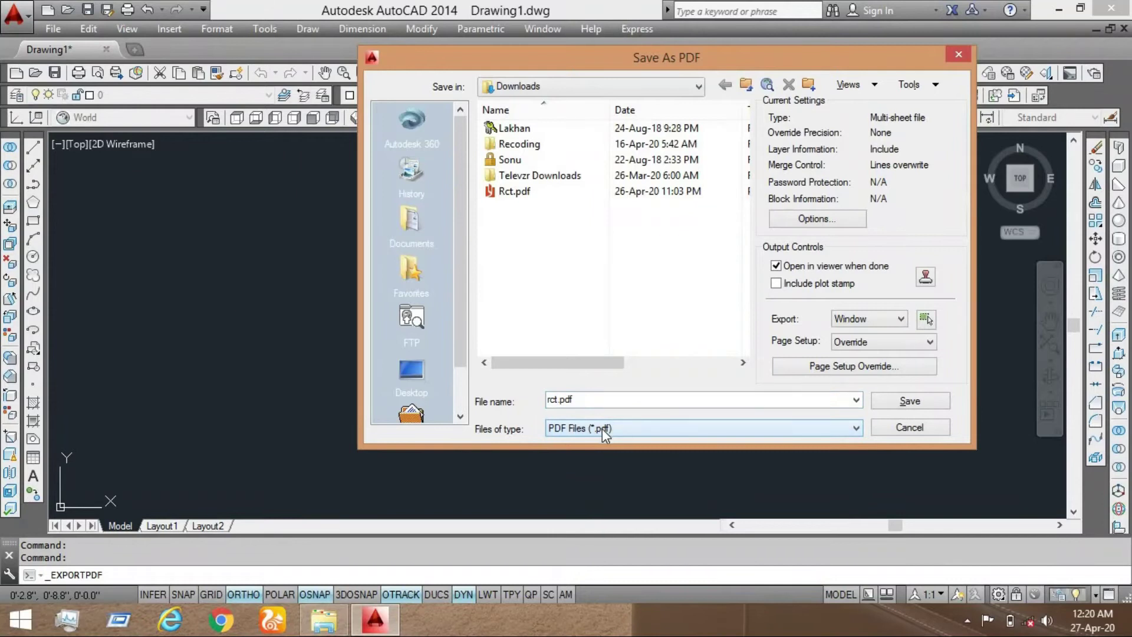
# Step: Set the export area to a window picked around the rectangle, with page setup Override
pyautogui.click(882, 321)
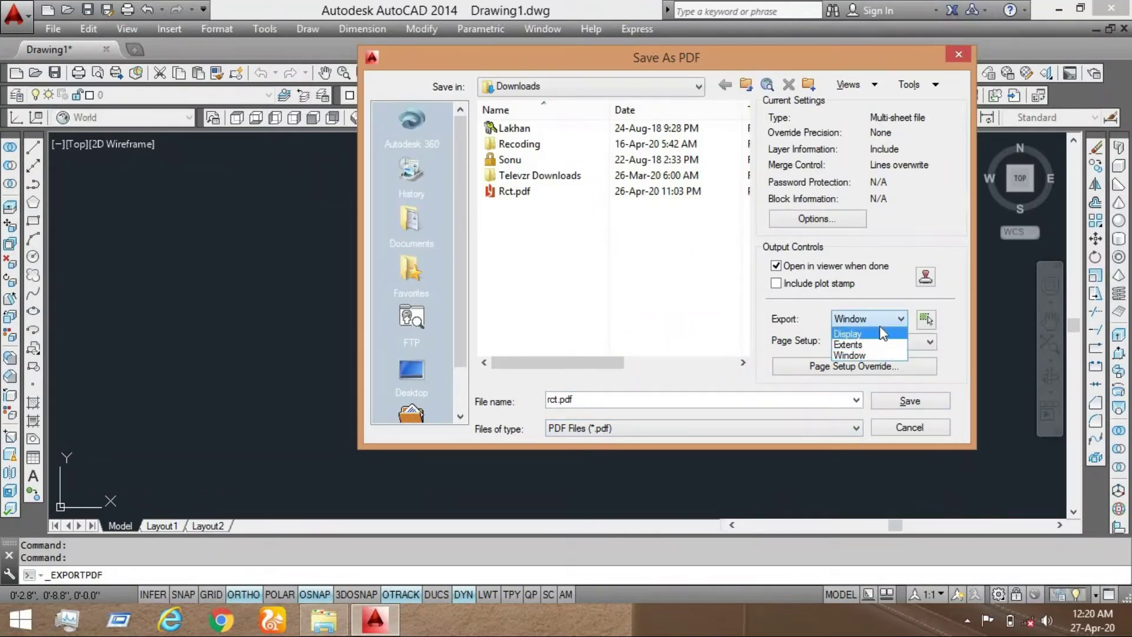
pyautogui.click(865, 325)
pyautogui.click(866, 321)
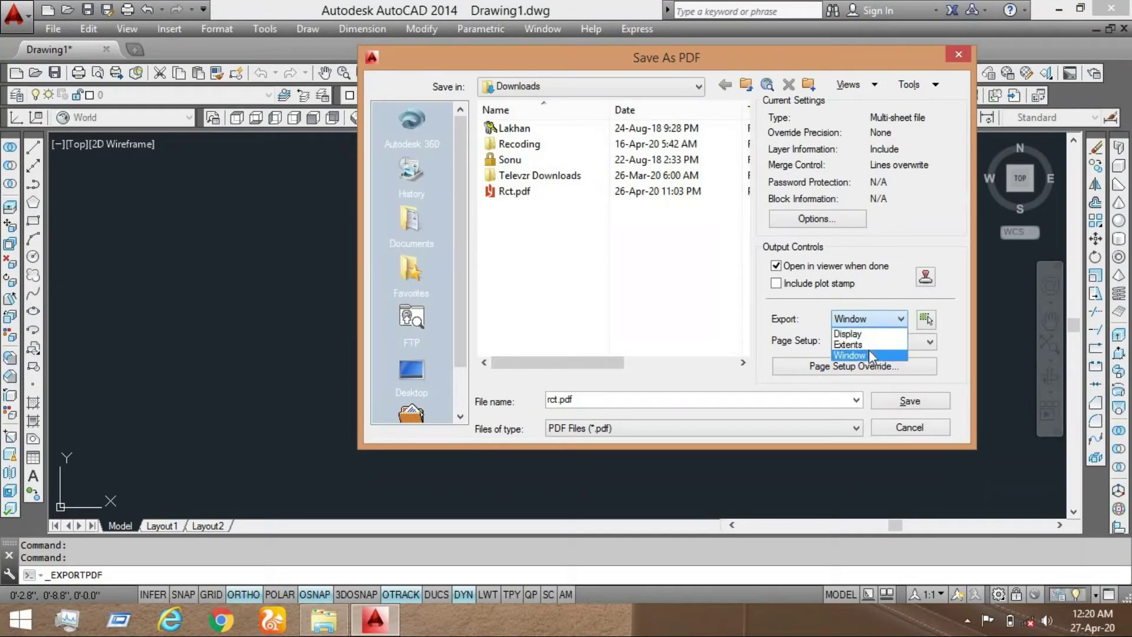
pyautogui.click(860, 354)
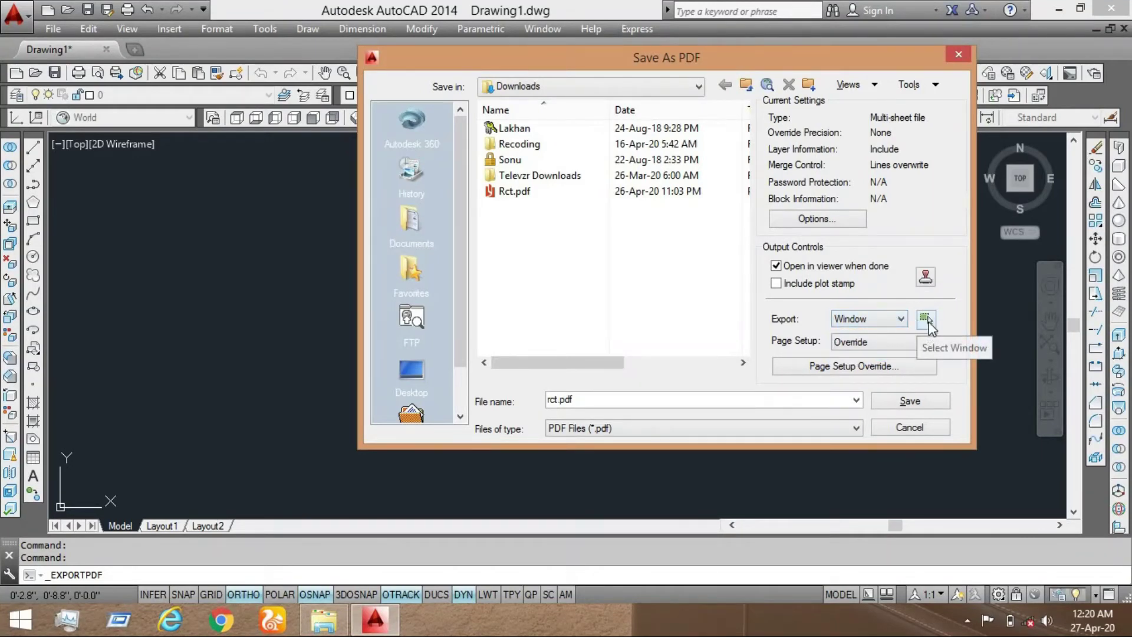
pyautogui.click(925, 321)
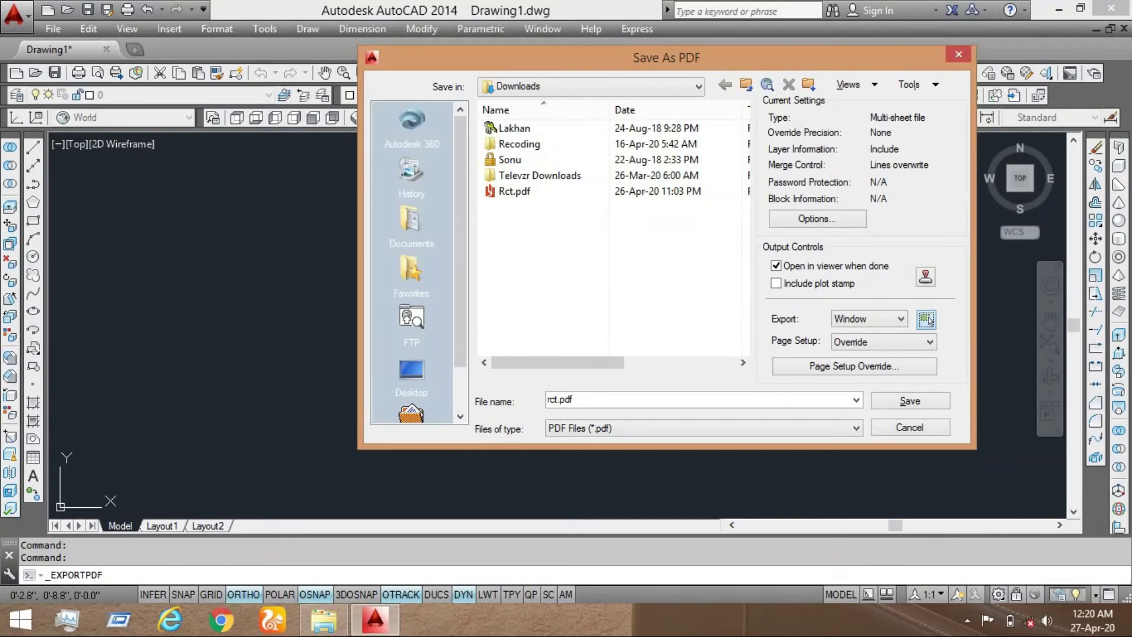
pyautogui.click(585, 231)
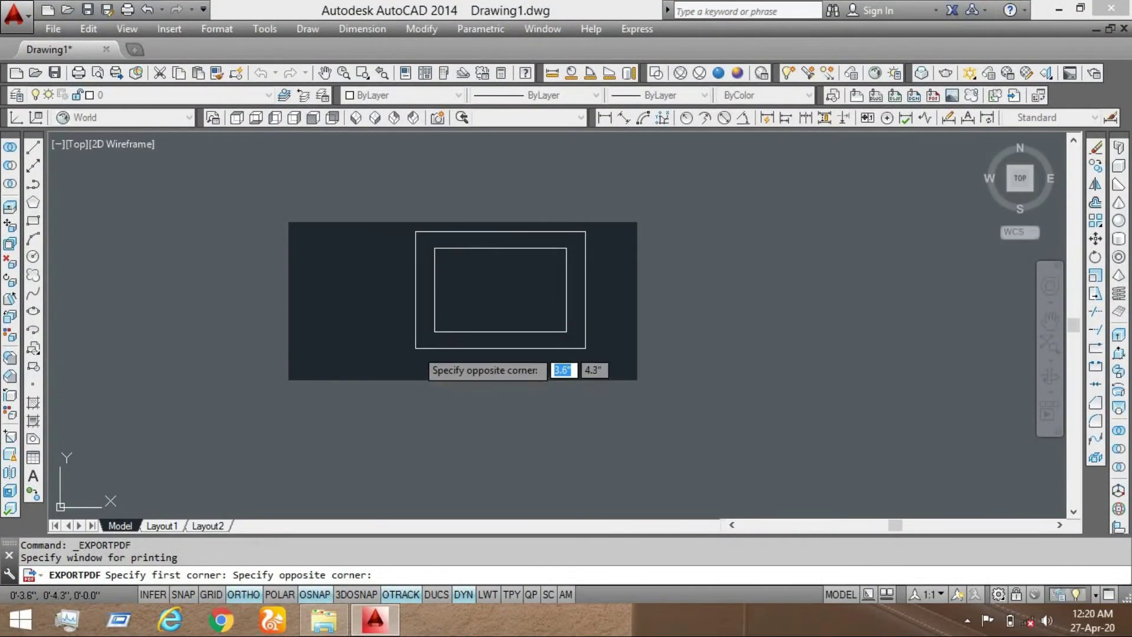
pyautogui.click(420, 352)
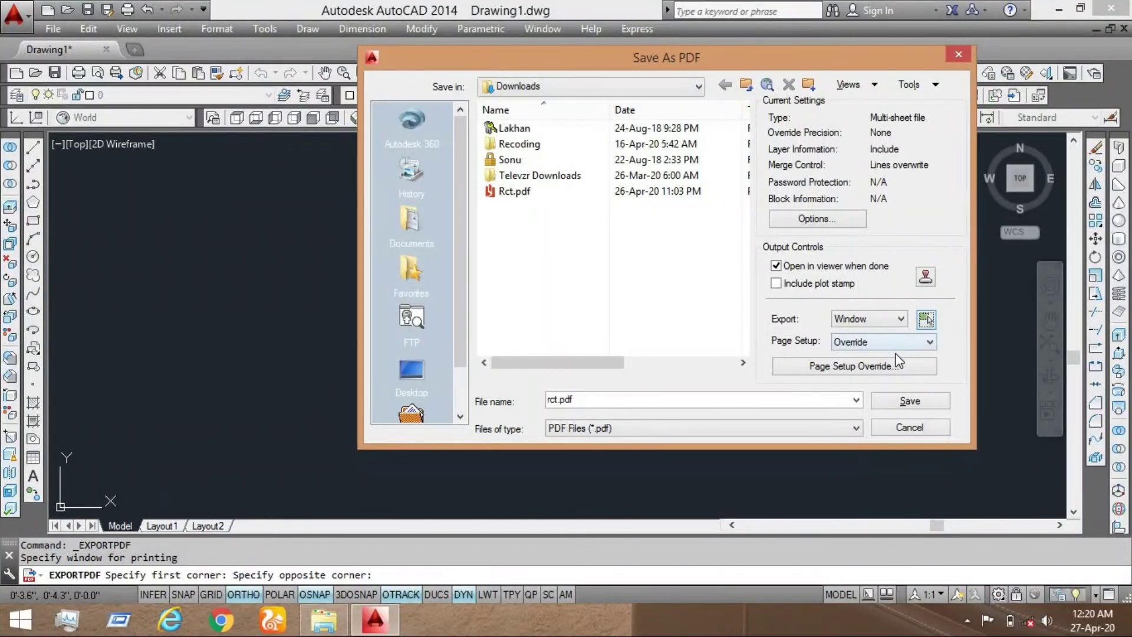
pyautogui.click(898, 341)
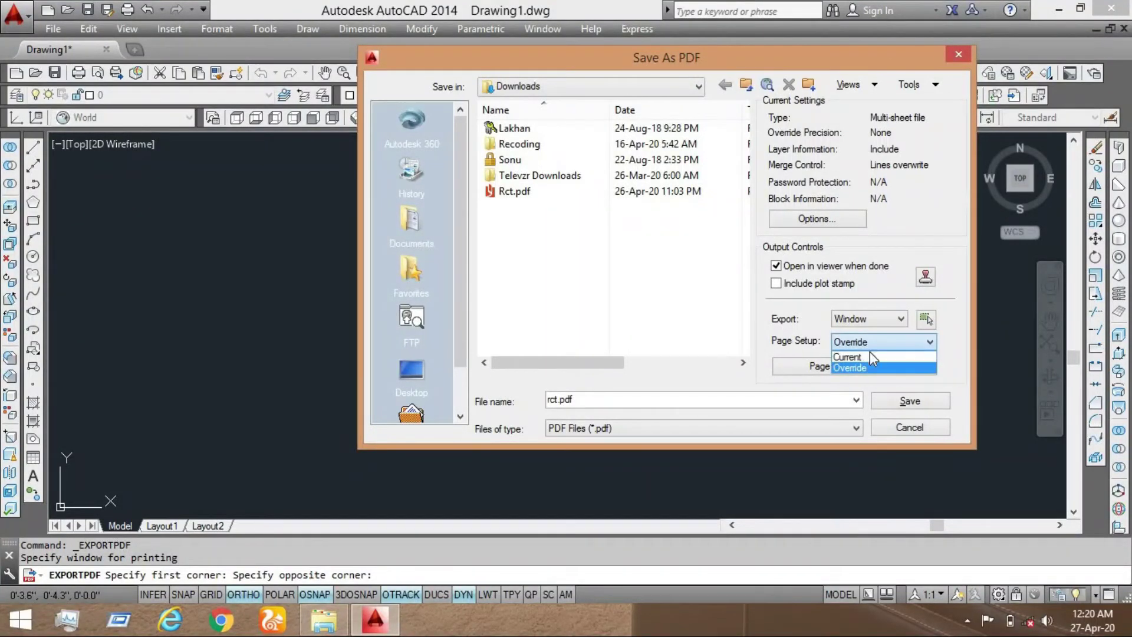
pyautogui.click(867, 367)
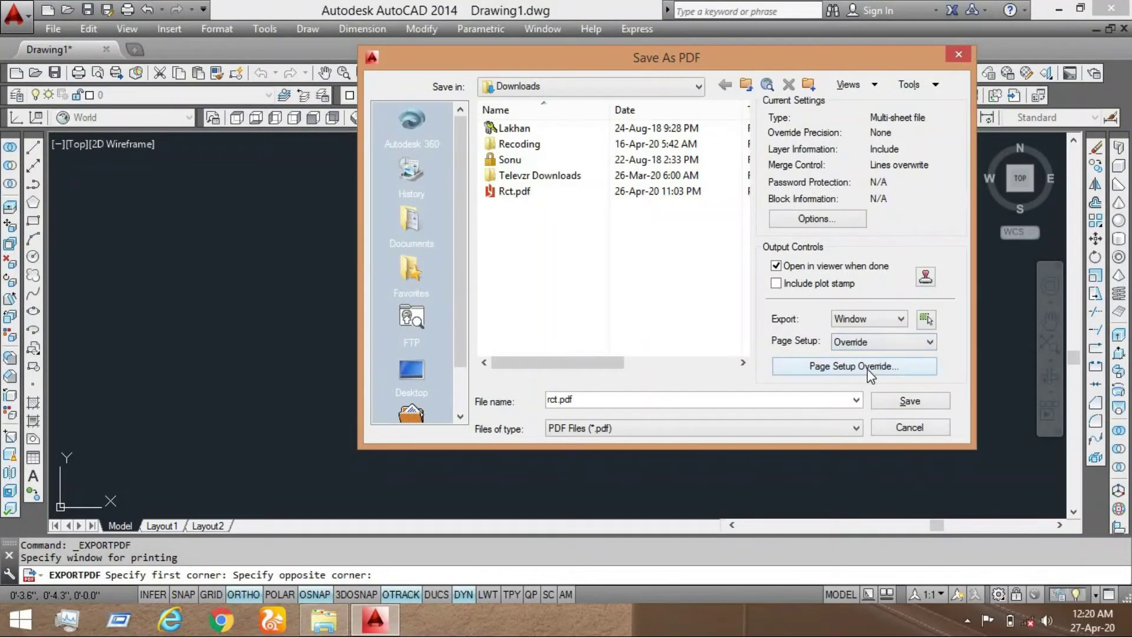
# Step: In Page Setup Override, set ANSI A paper to Landscape with Fit to paper
pyautogui.click(868, 366)
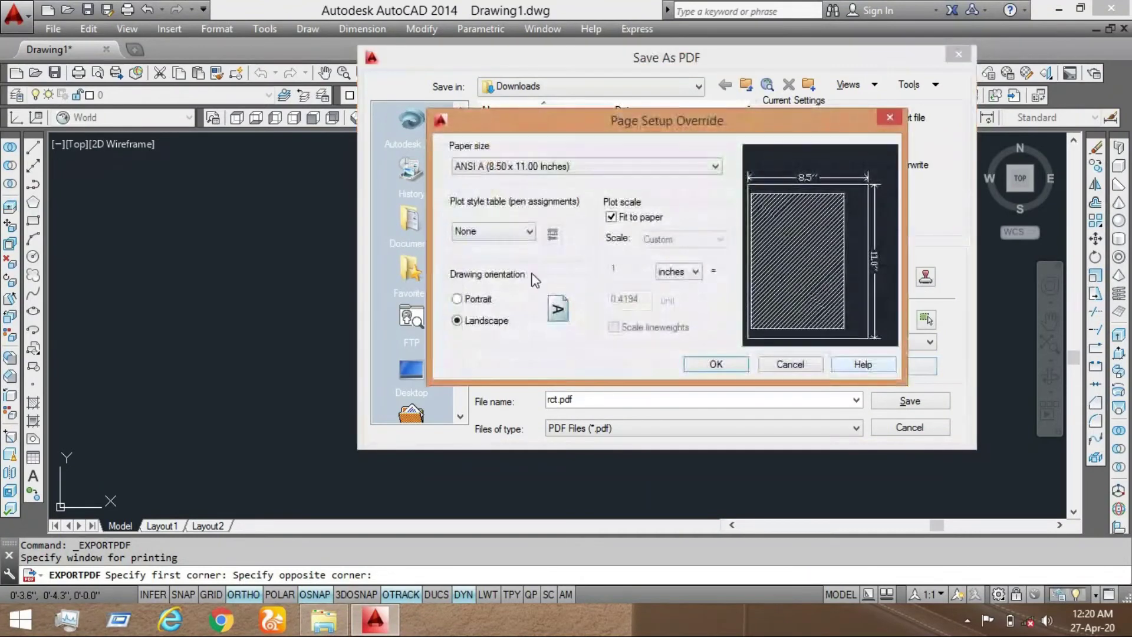
pyautogui.click(457, 300)
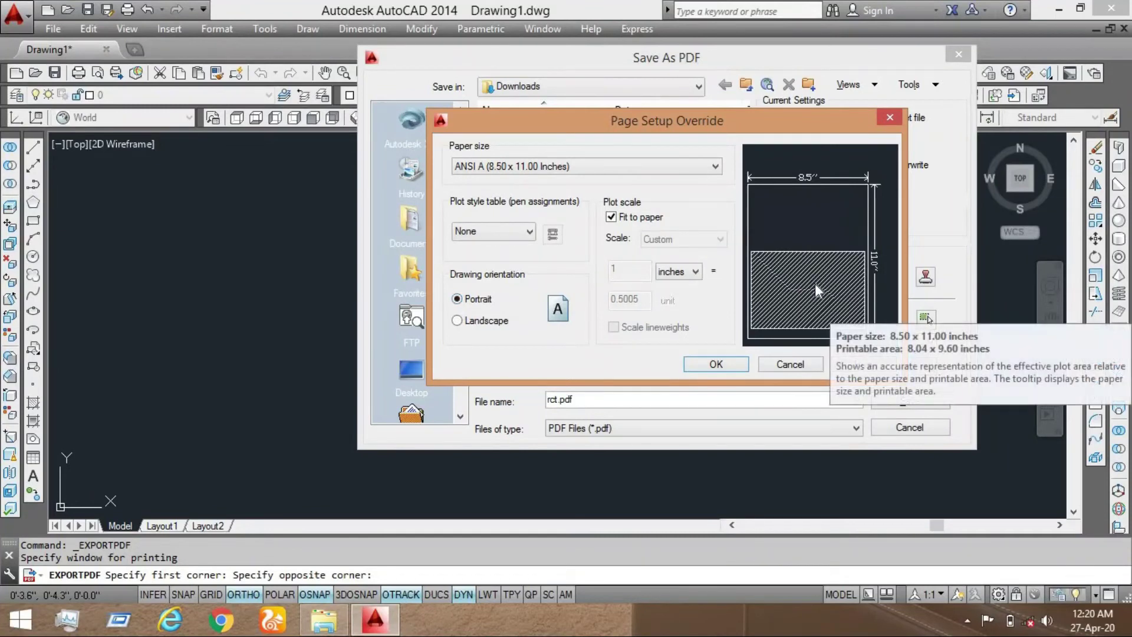
pyautogui.click(457, 321)
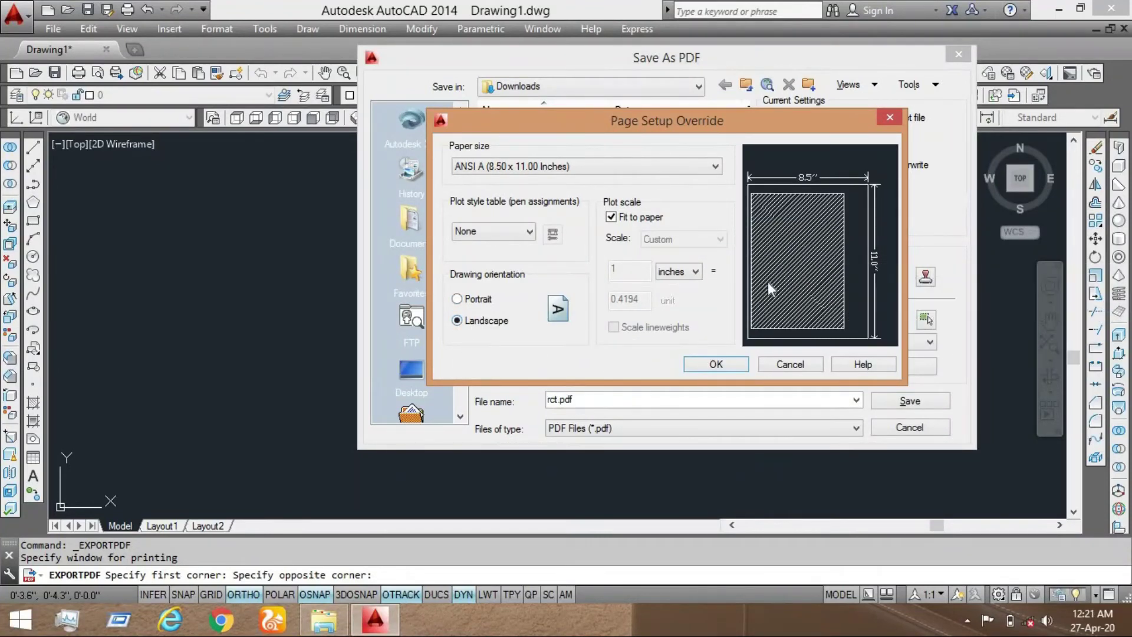
pyautogui.moveTo(810, 243)
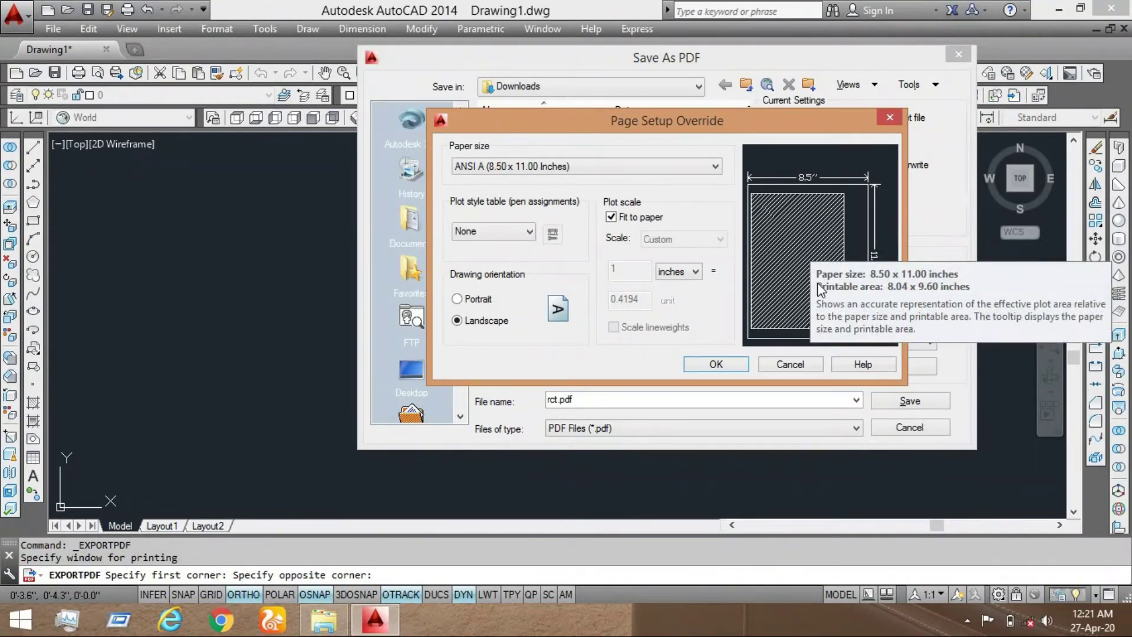
# Step: Decline replacing rct.pdf and save the export as rcc.pdf instead
pyautogui.click(729, 366)
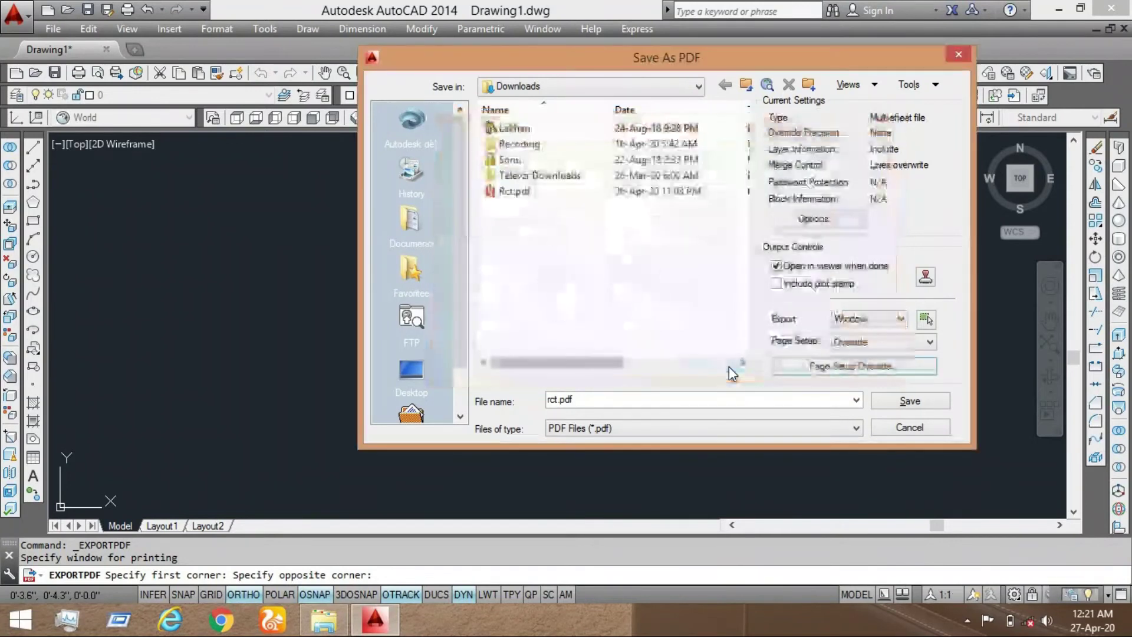
pyautogui.click(903, 401)
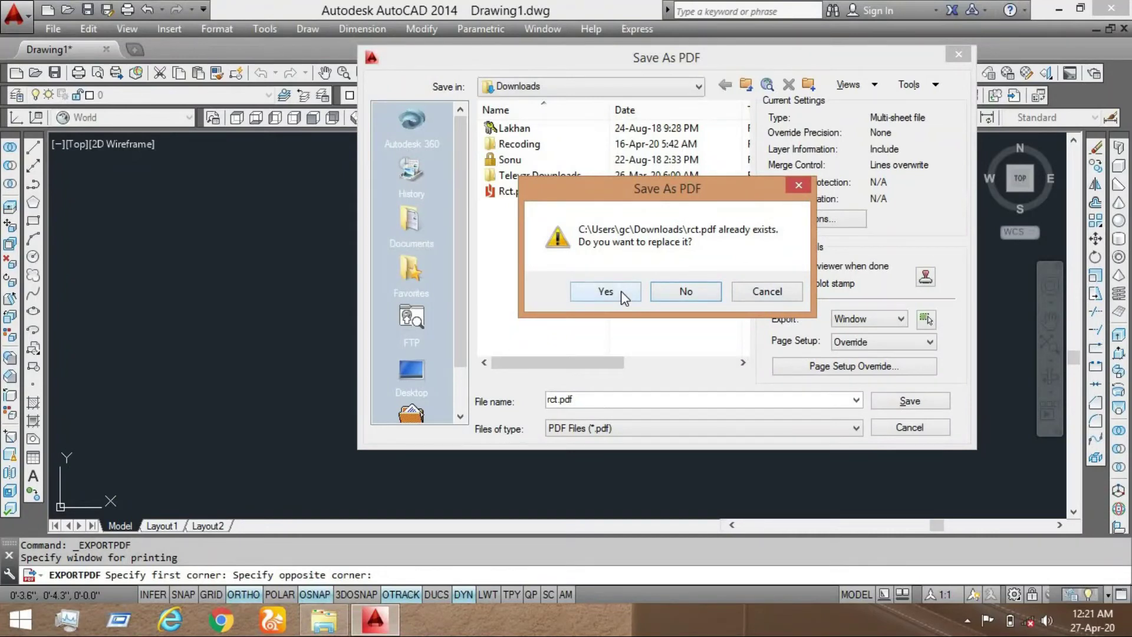
pyautogui.click(685, 291)
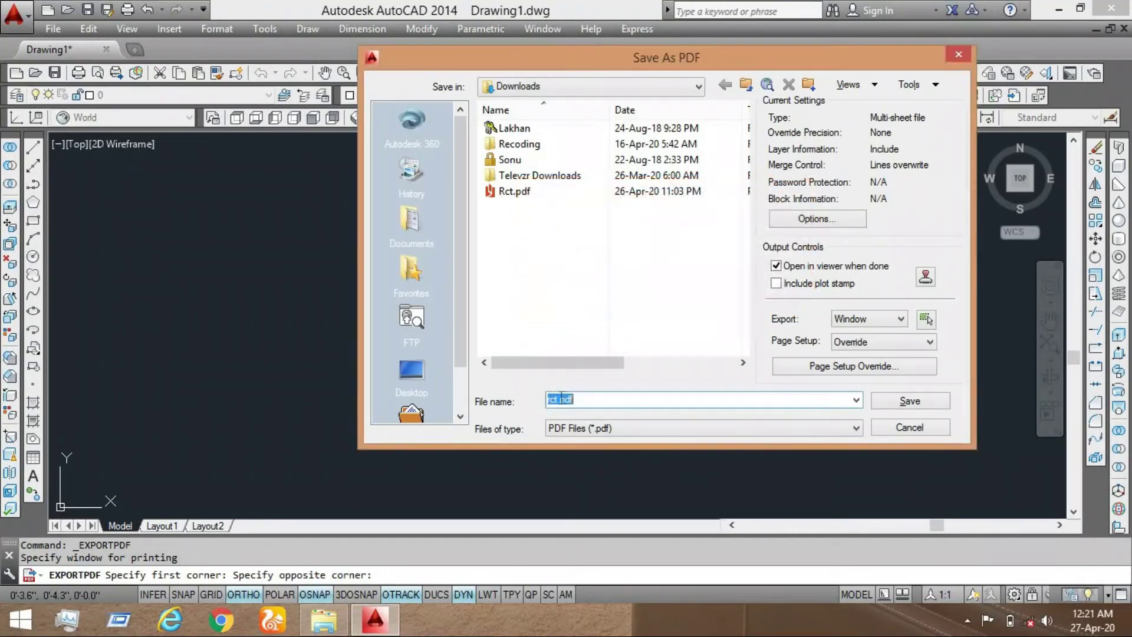
pyautogui.click(567, 399)
pyautogui.press('BackSpace')
pyautogui.write('c')
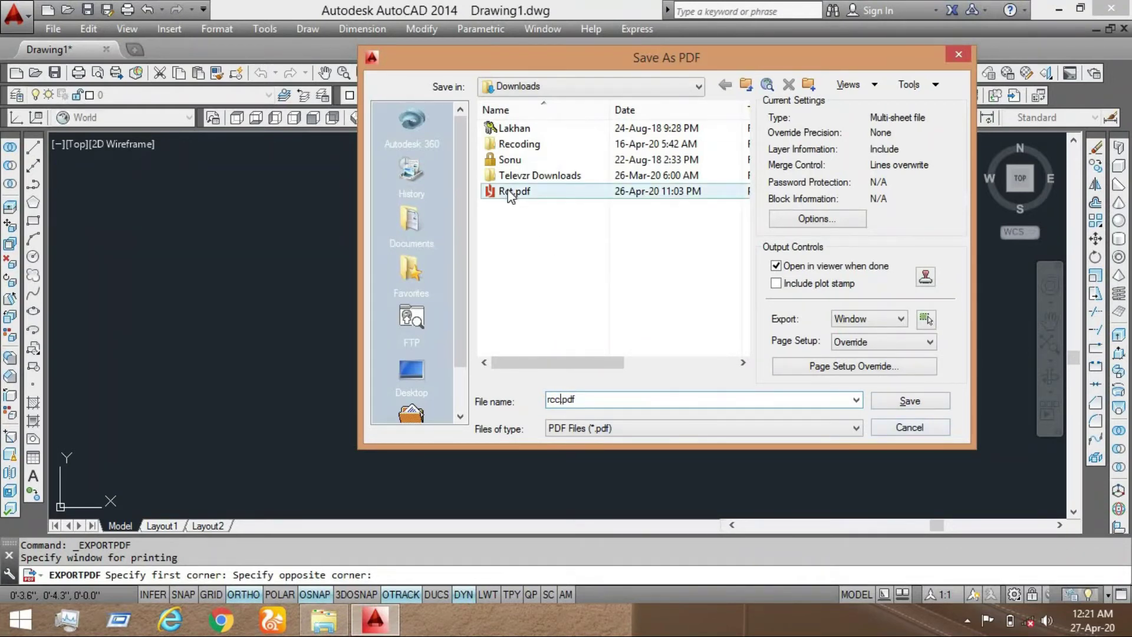
pyautogui.click(896, 403)
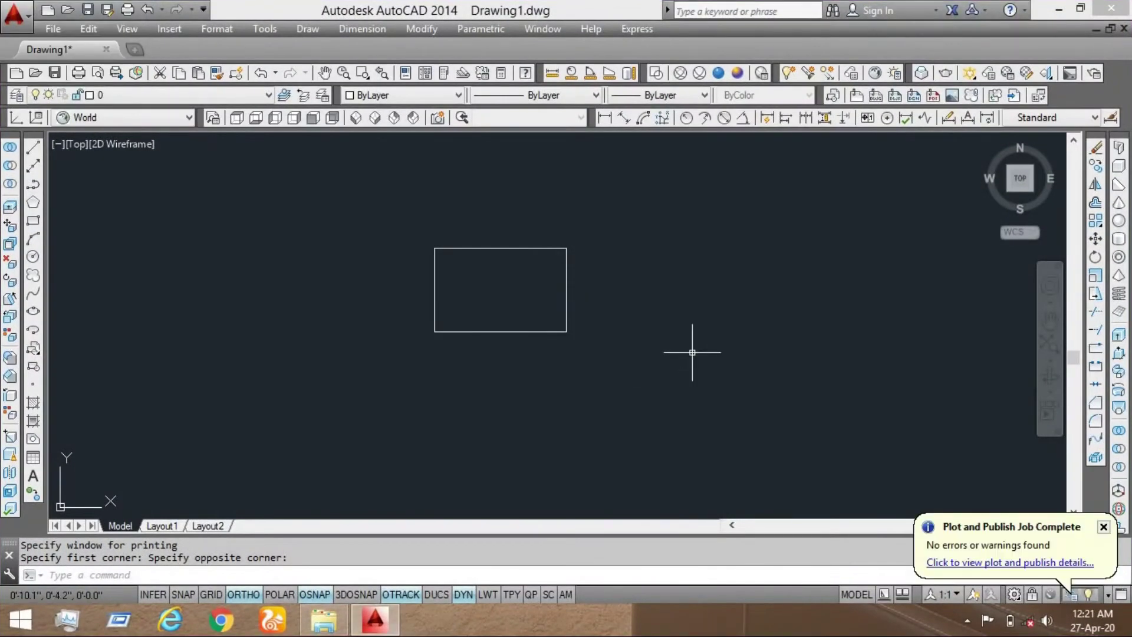
# Step: Close the Plot and Publish Job Complete notification
pyautogui.click(1103, 526)
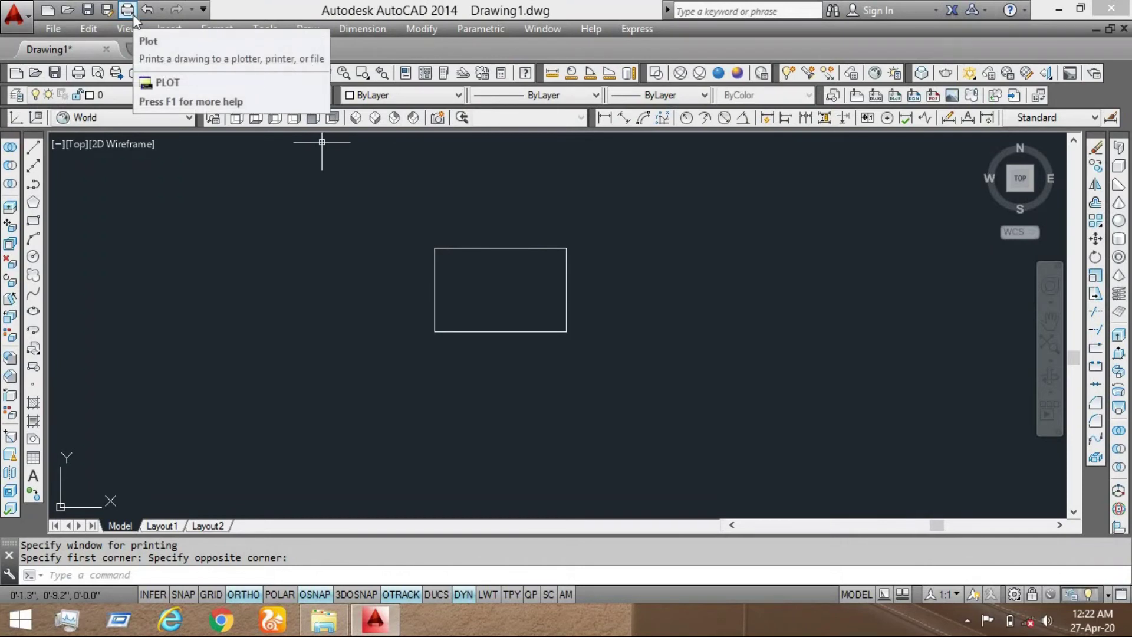
# Step: Open Plot with Microsoft XPS Document Writer as printer and A4 Small paper
pyautogui.click(126, 13)
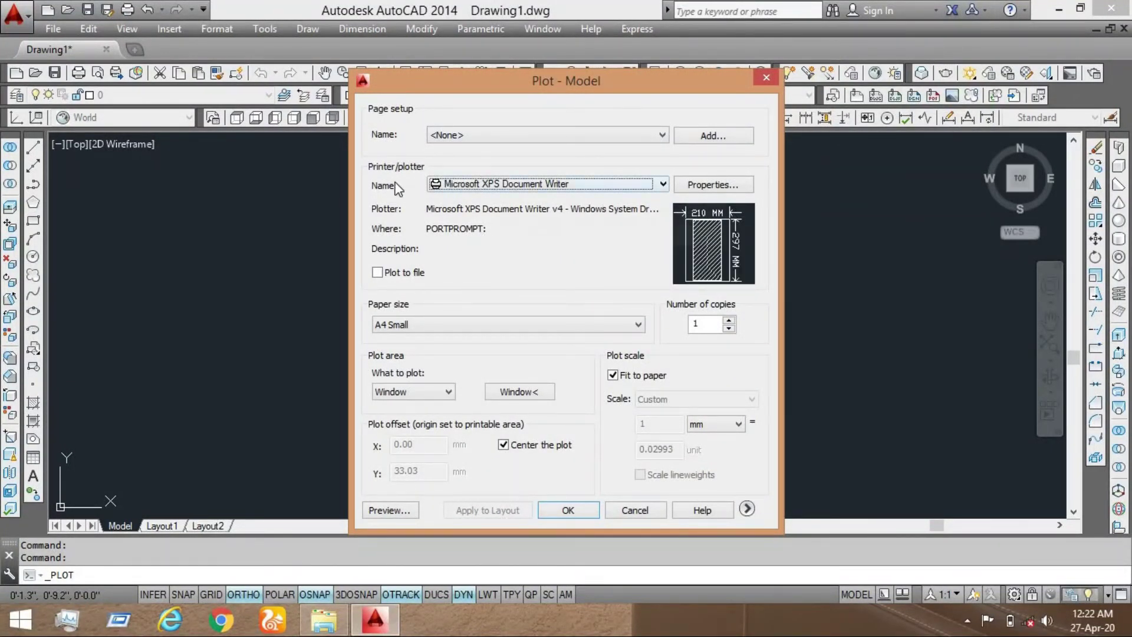
pyautogui.click(551, 184)
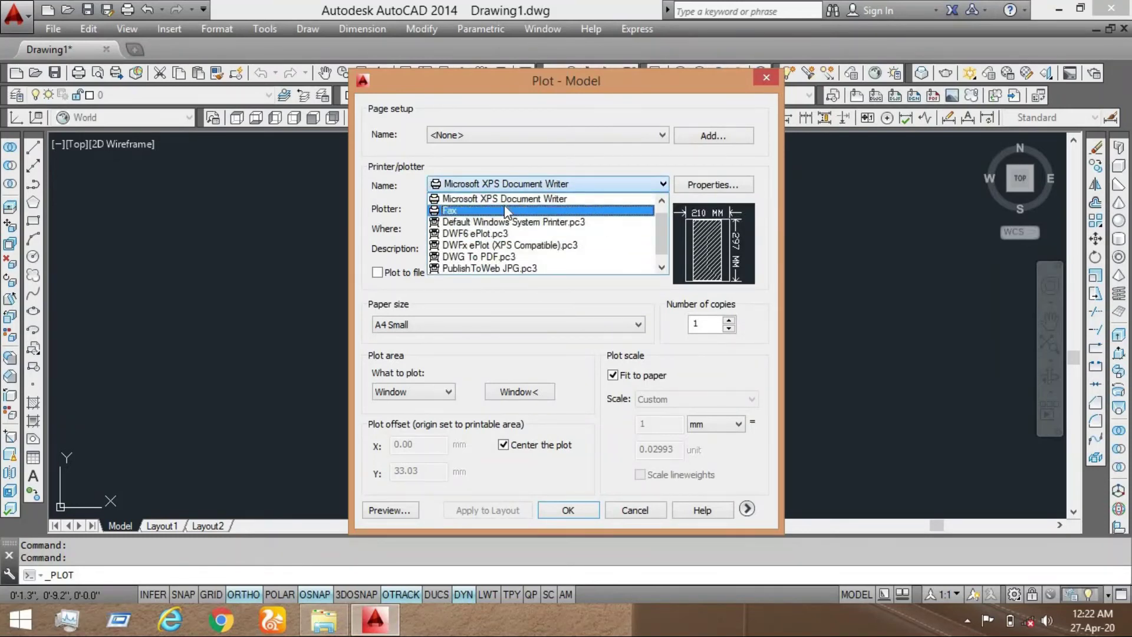
pyautogui.click(548, 201)
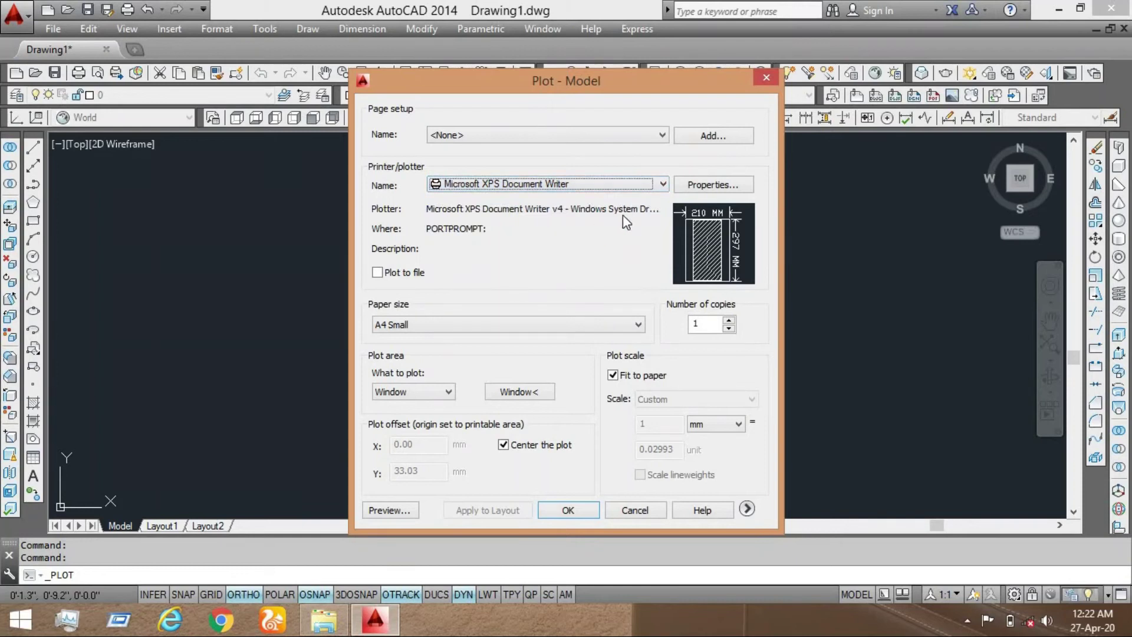
pyautogui.click(442, 326)
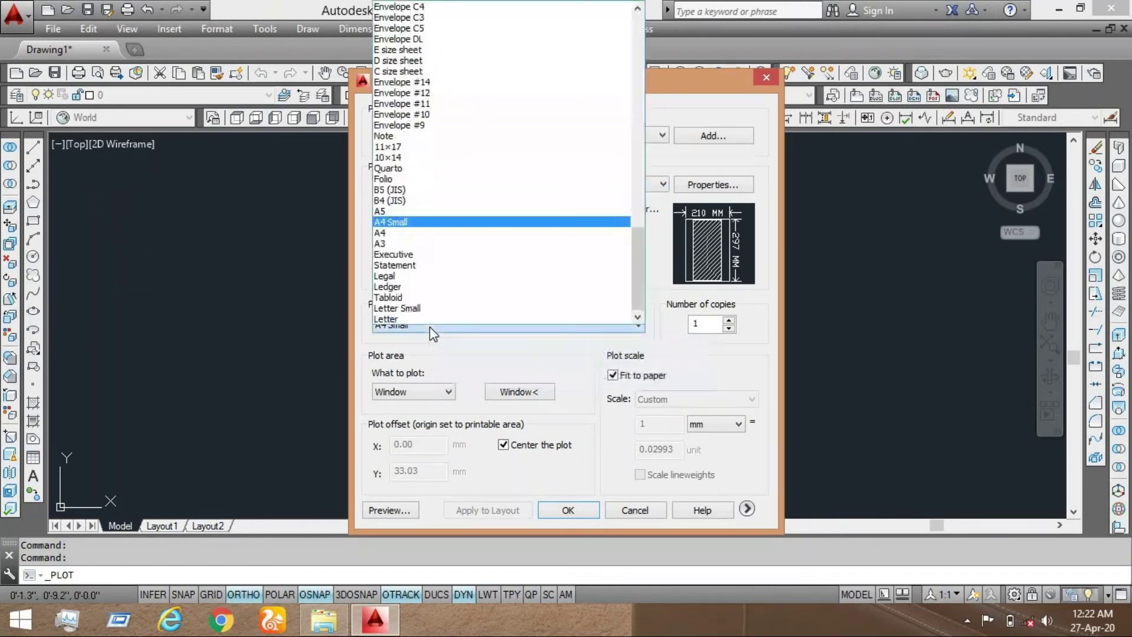
pyautogui.click(439, 222)
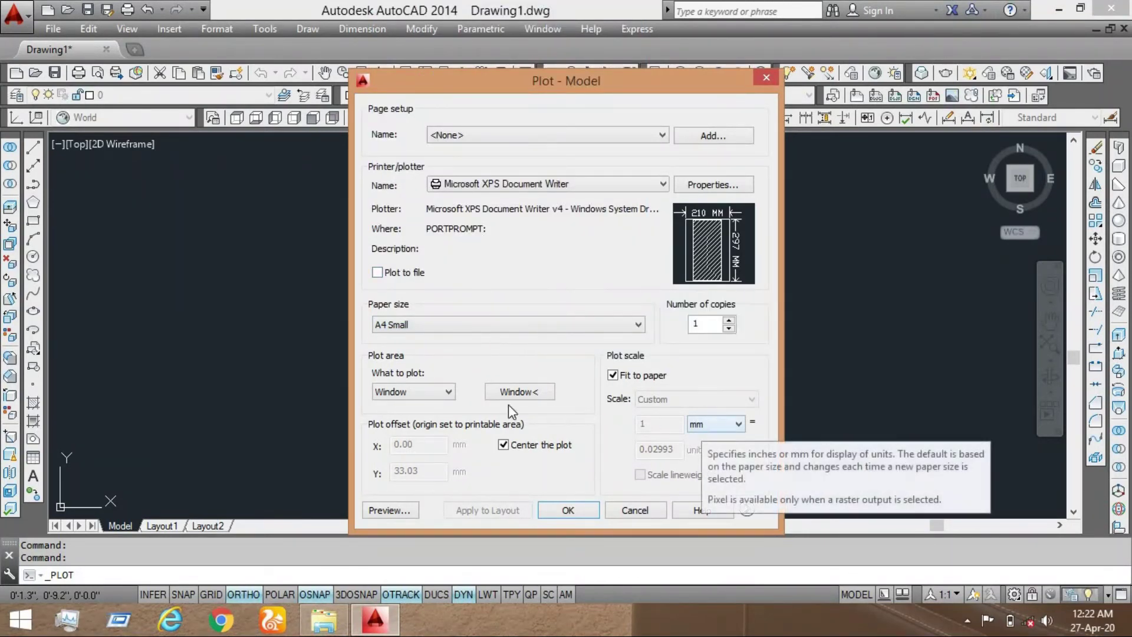
# Step: Plot a window picked around the rectangle, fitted to paper and centred
pyautogui.click(445, 397)
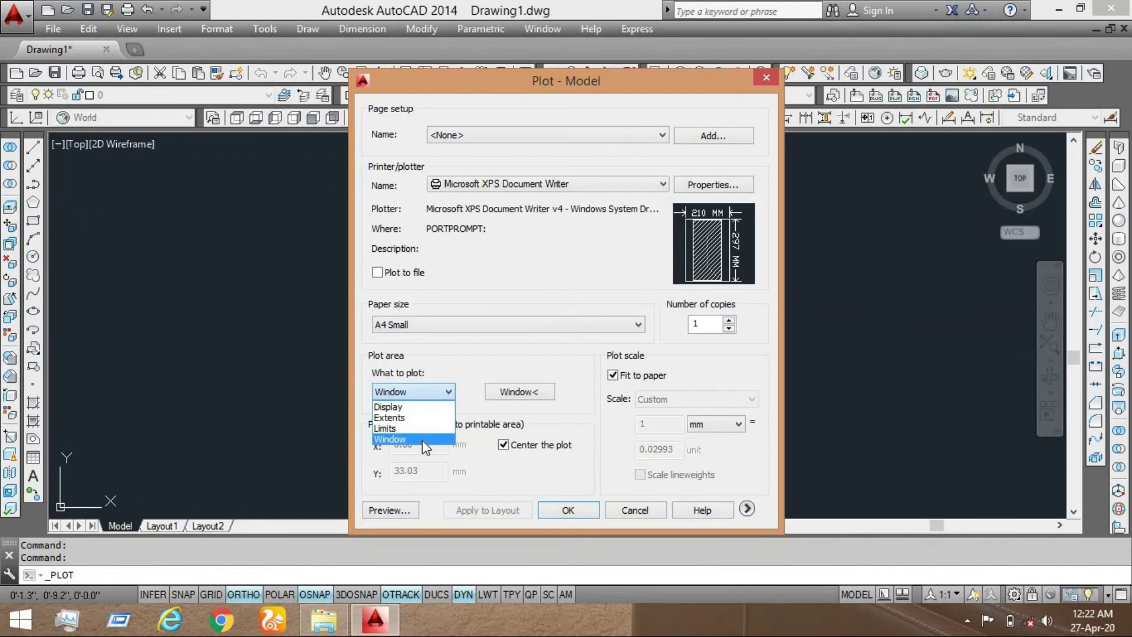
pyautogui.click(422, 440)
pyautogui.click(518, 392)
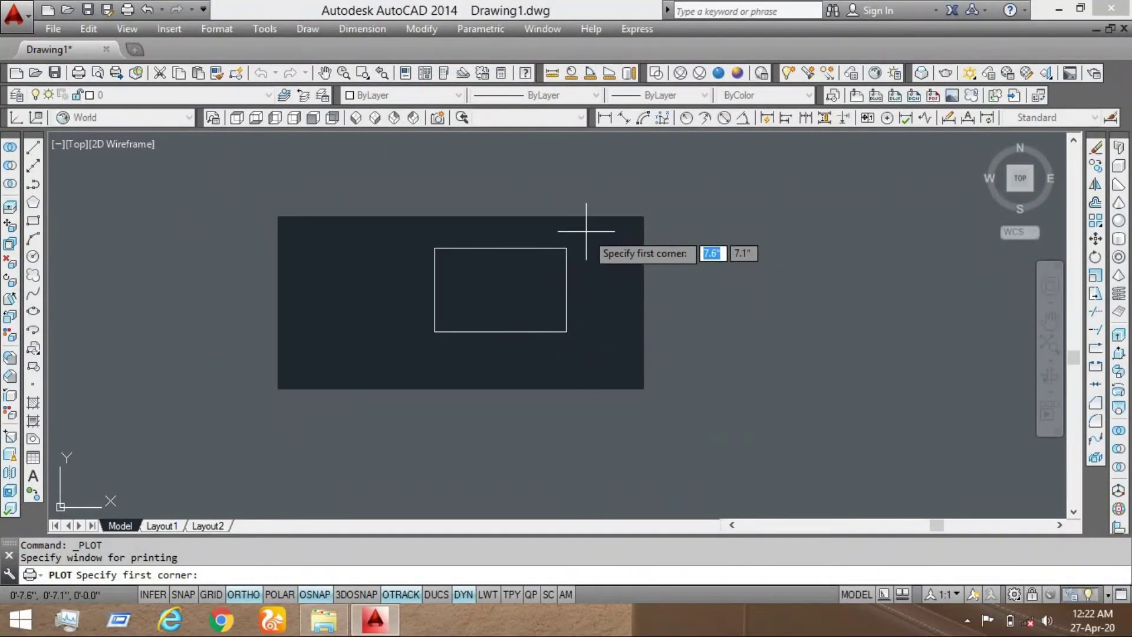
pyautogui.click(587, 231)
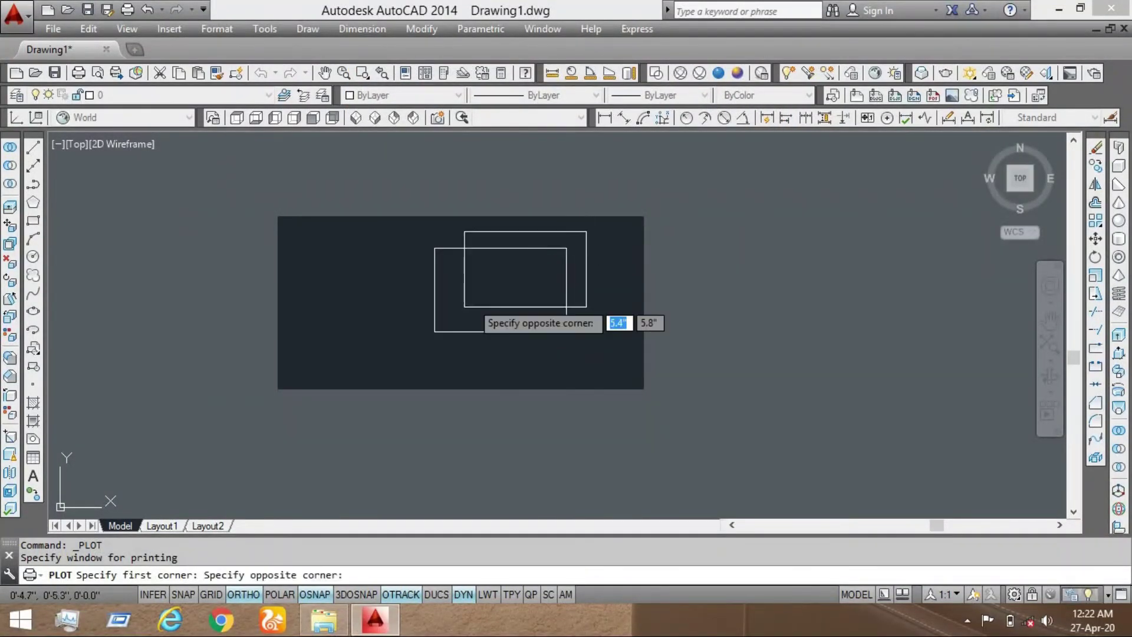
pyautogui.click(415, 356)
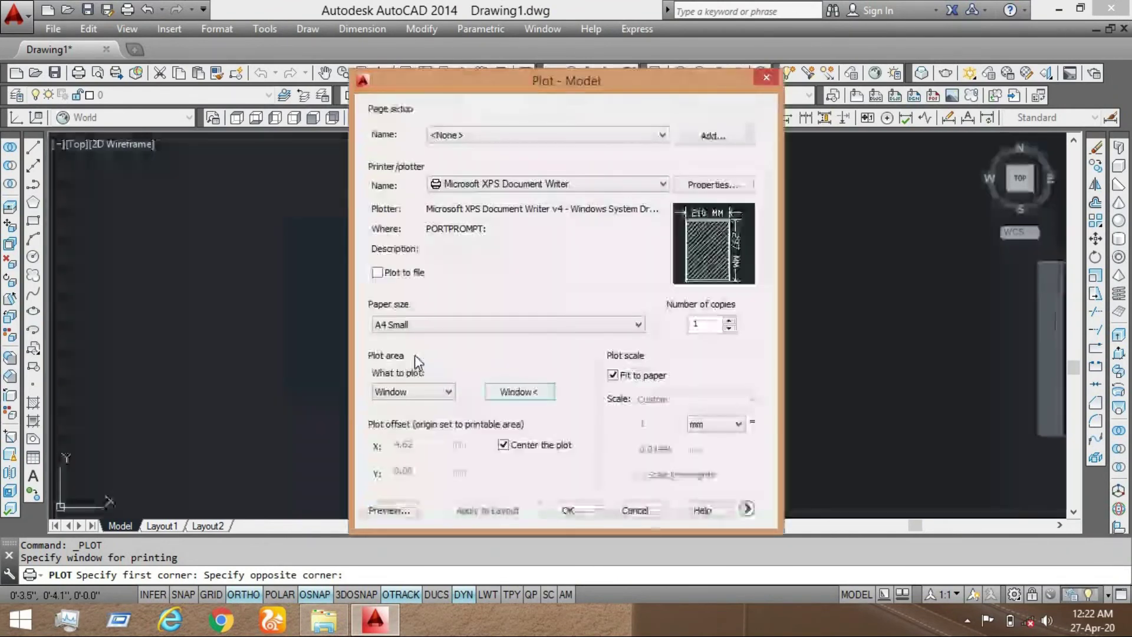
pyautogui.doubleClick(613, 375)
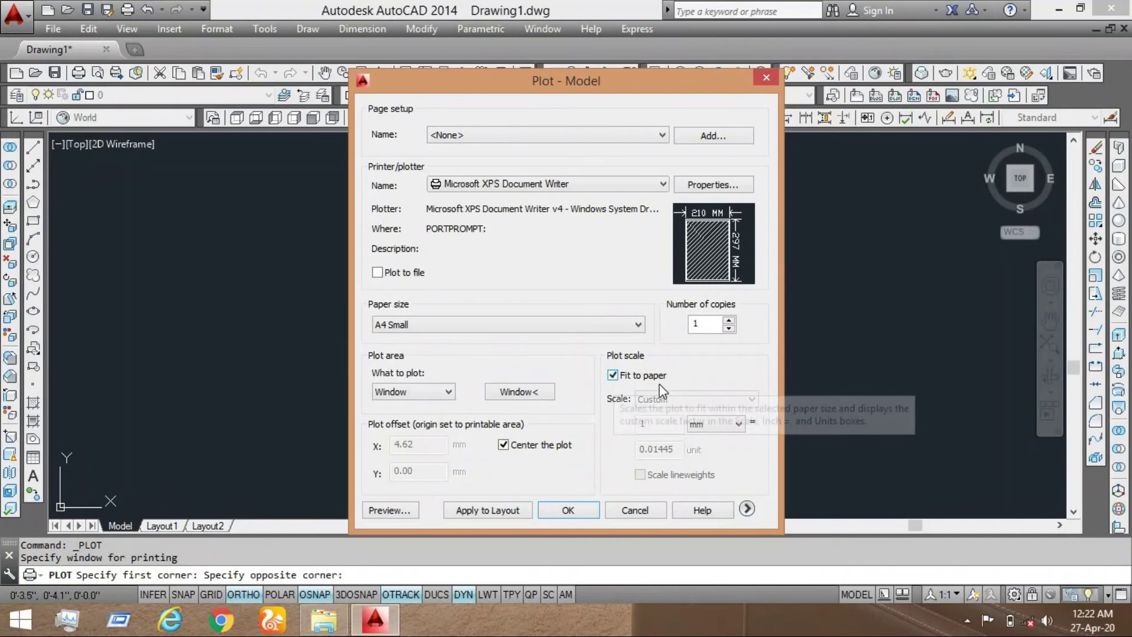
pyautogui.click(504, 444)
pyautogui.click(504, 445)
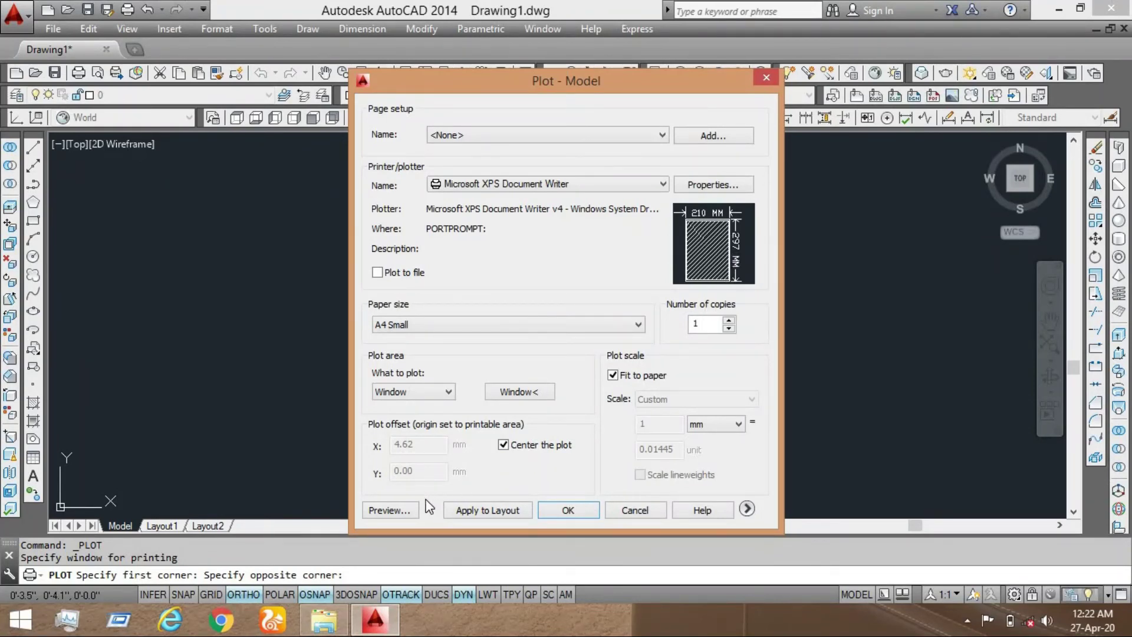
# Step: Preview the plot, apply the settings to the layout, and send it with OK
pyautogui.click(389, 511)
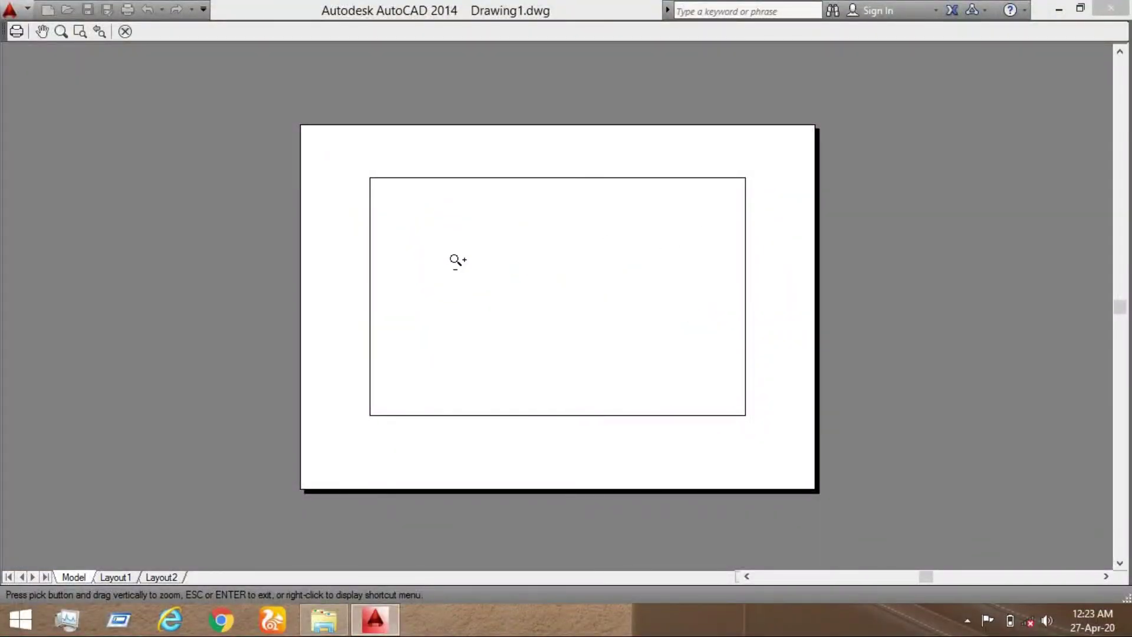
pyautogui.click(126, 32)
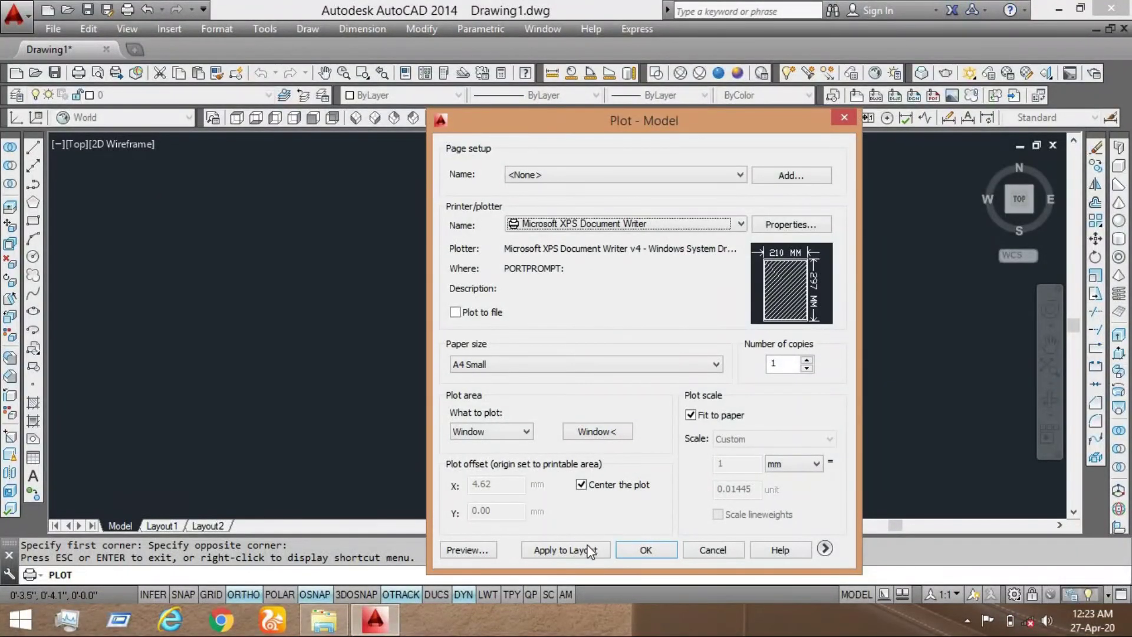
pyautogui.click(571, 554)
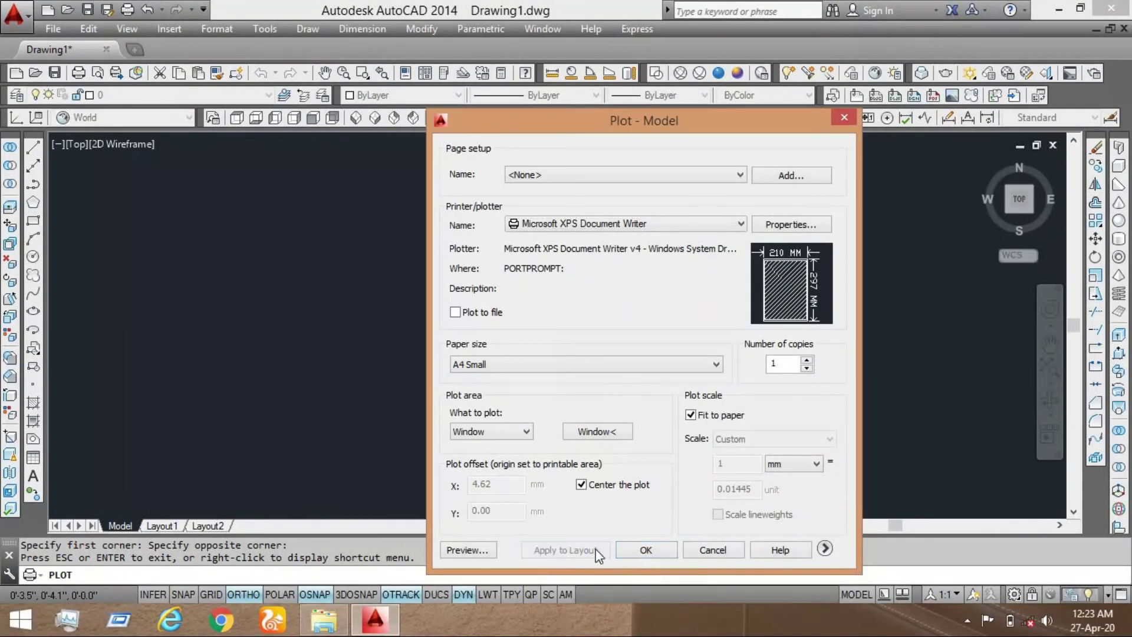
pyautogui.click(647, 549)
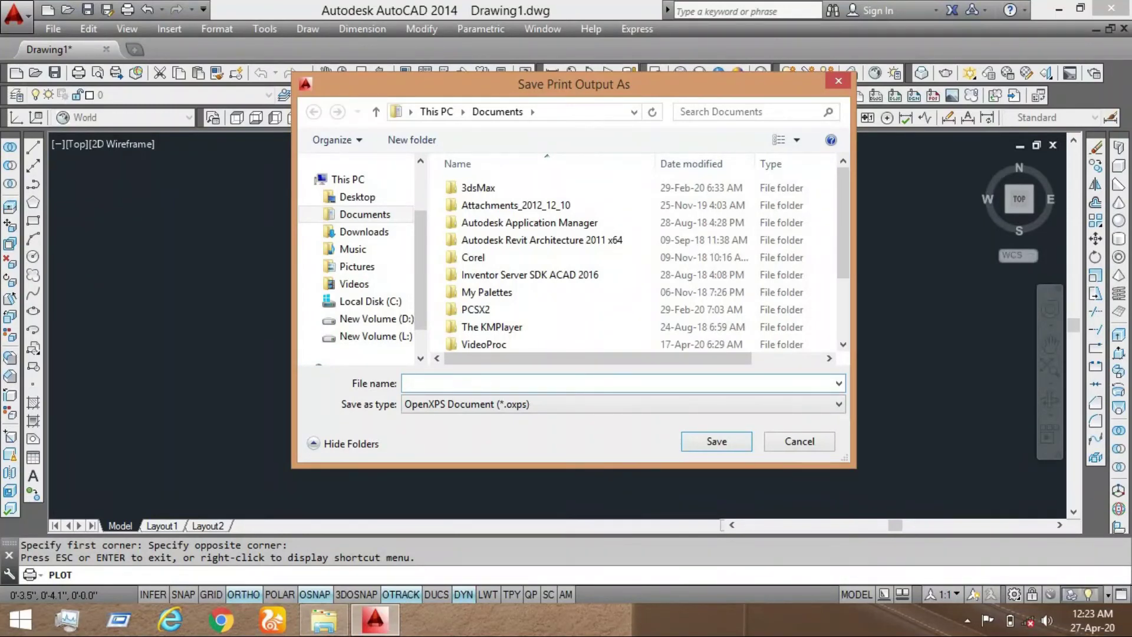
# Step: Save the XPS plot output as 'scc' in Documents
pyautogui.write('scc')
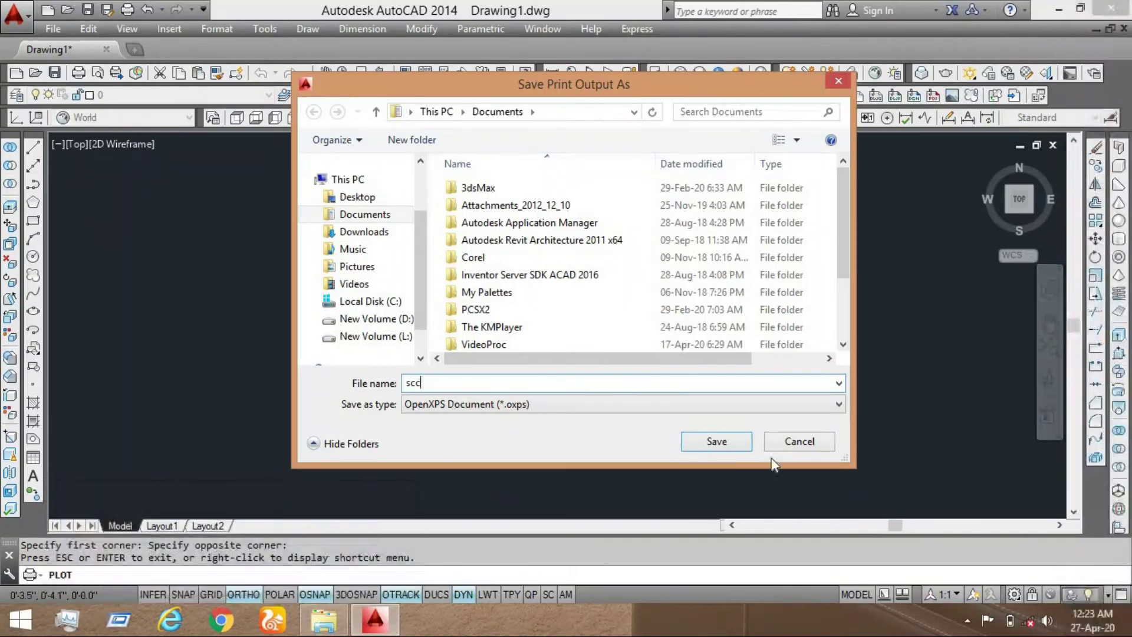
pyautogui.click(726, 445)
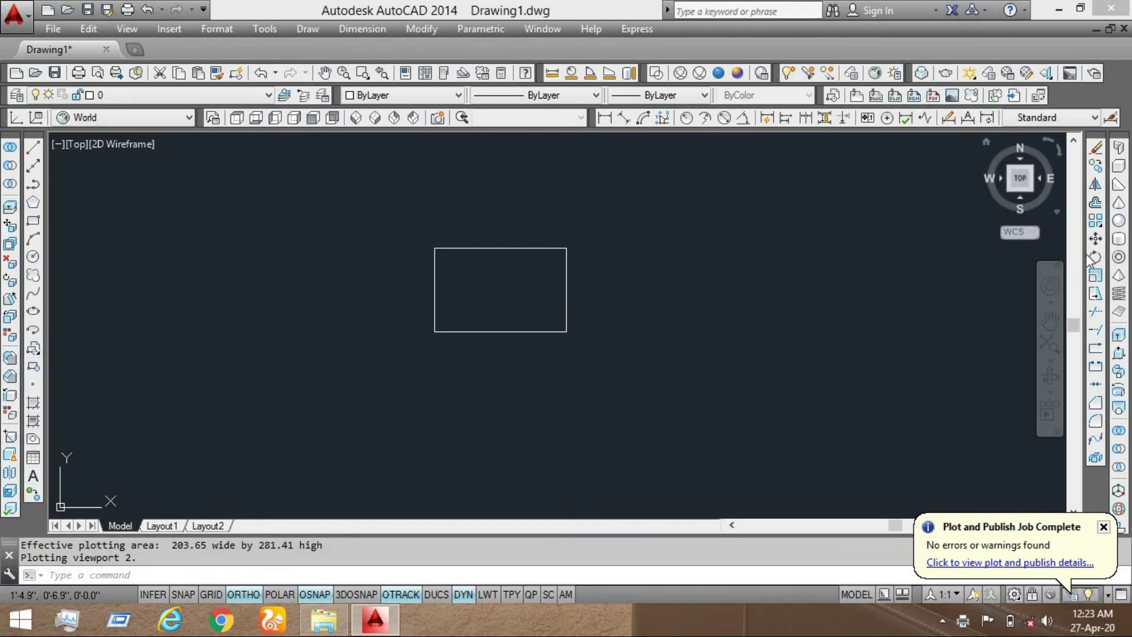
# Step: Close the Plot and Publish Job Complete balloon
pyautogui.click(1102, 527)
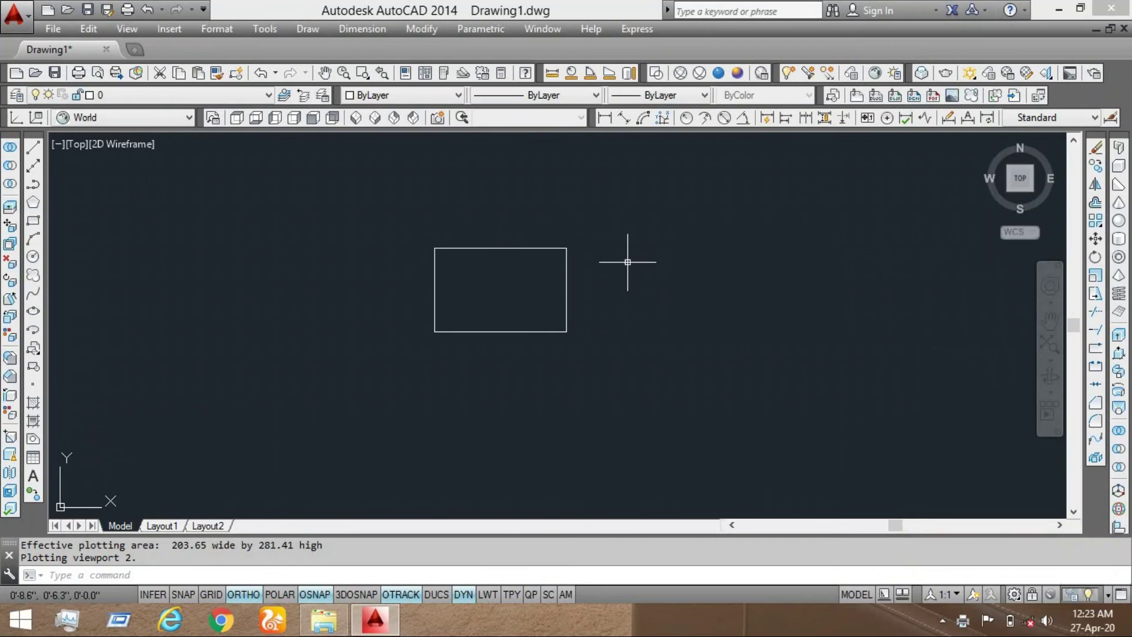